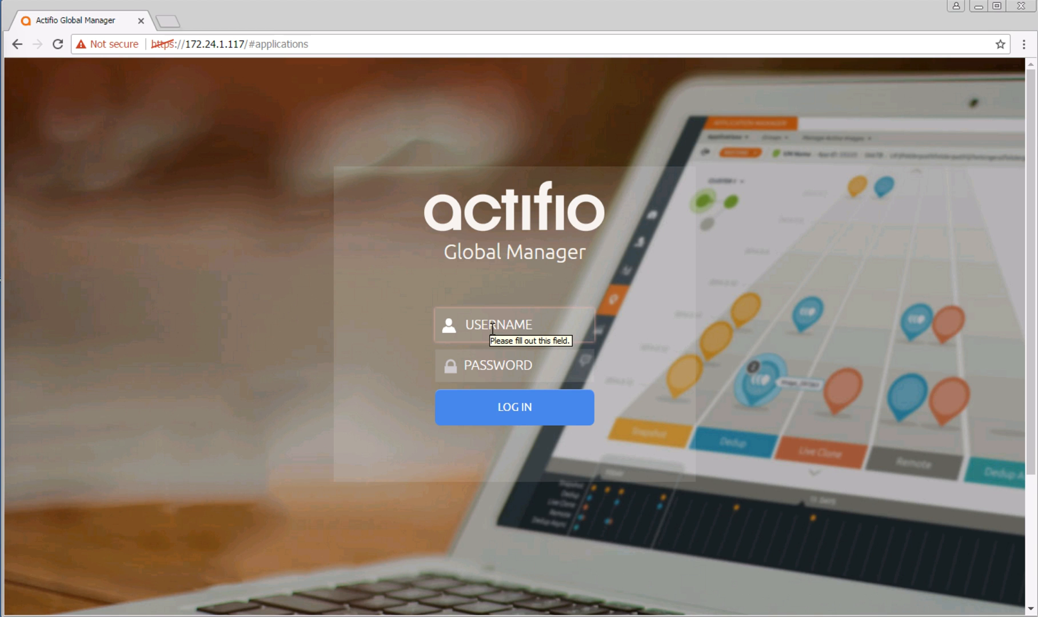
Log in to Actifio Global Manager with the account username and password
text(bry)
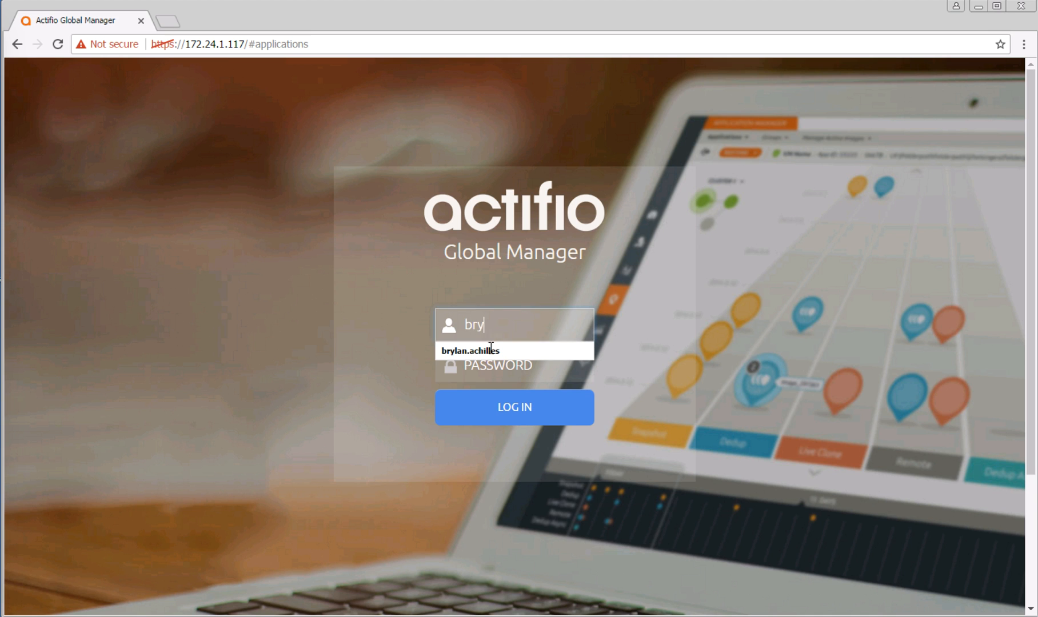
click(492, 349)
click(490, 358)
text(••••••••)
click(495, 419)
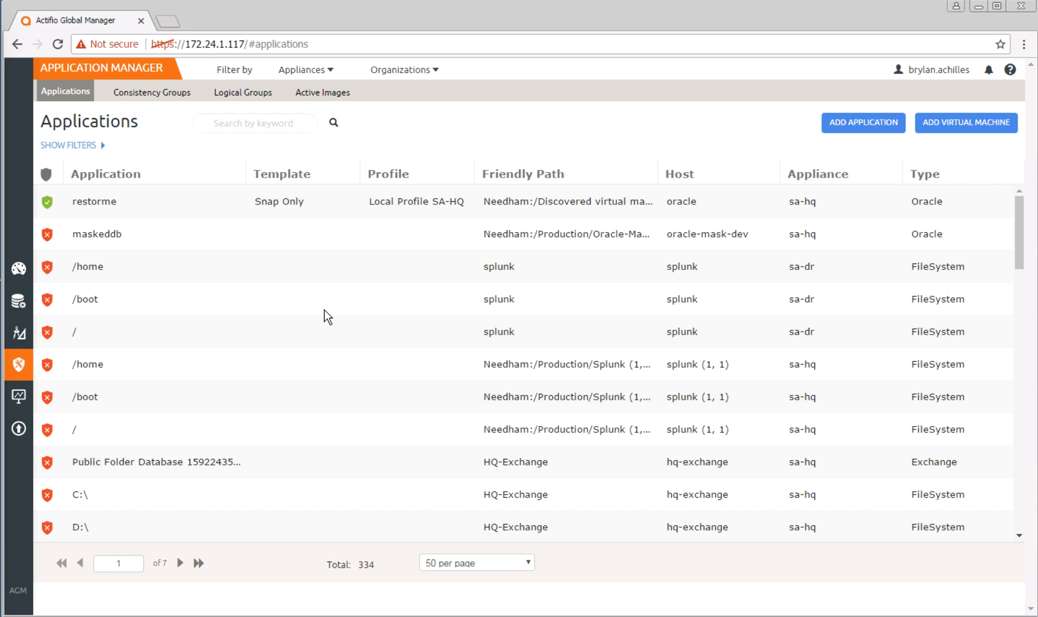
View the dashboard overview and open the Storage Pools list in Domain Manager
click(24, 271)
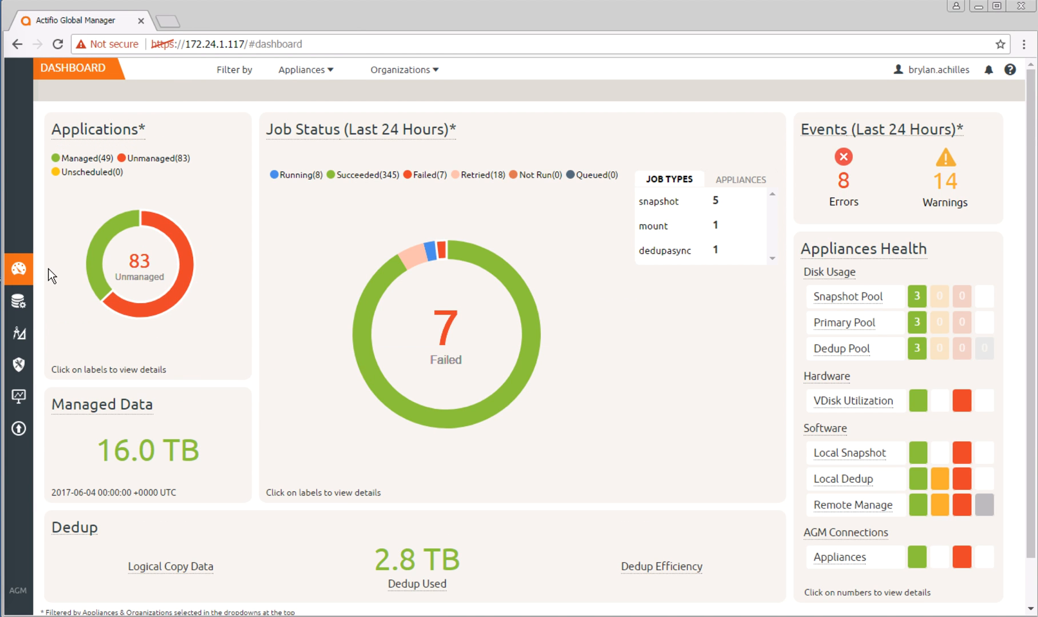
mouse_move(20, 269)
click(24, 298)
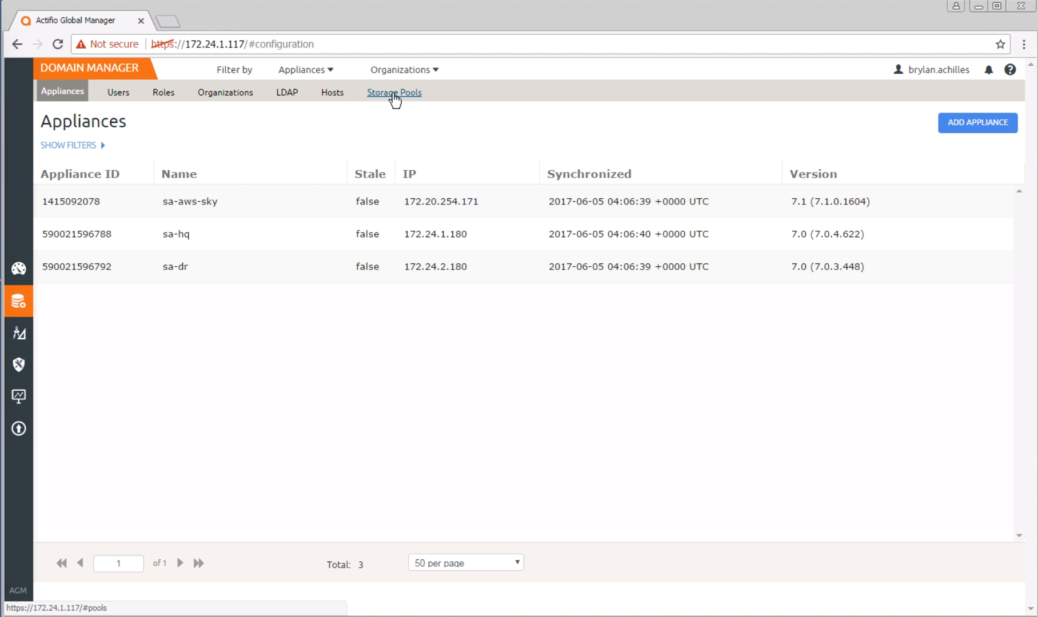
click(394, 97)
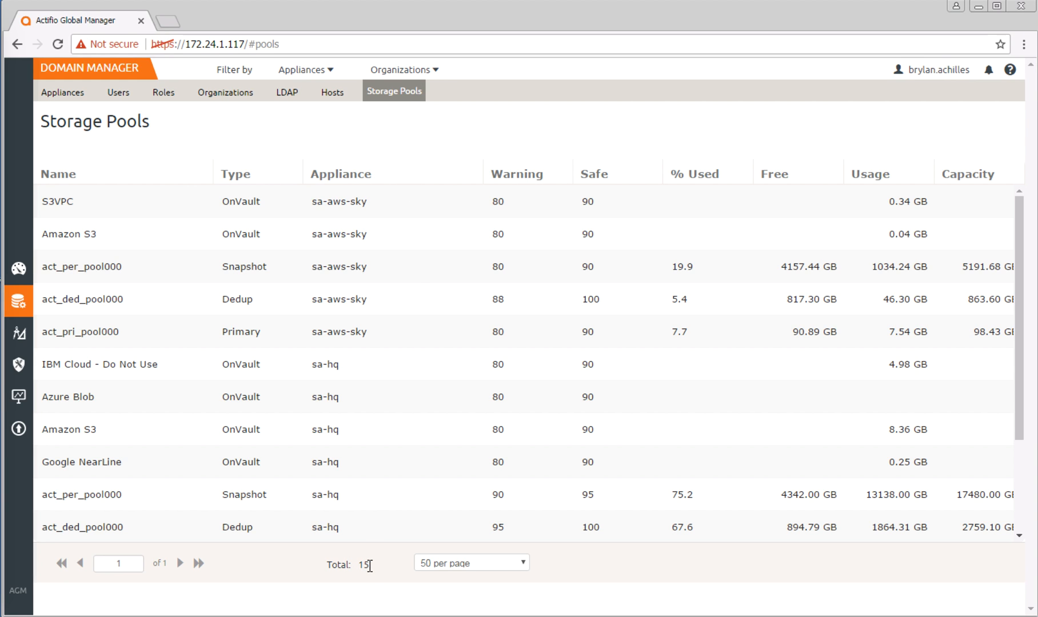
Filter the storage pools by the SA-DR appliance to view its pools, and remove that filter again
click(329, 72)
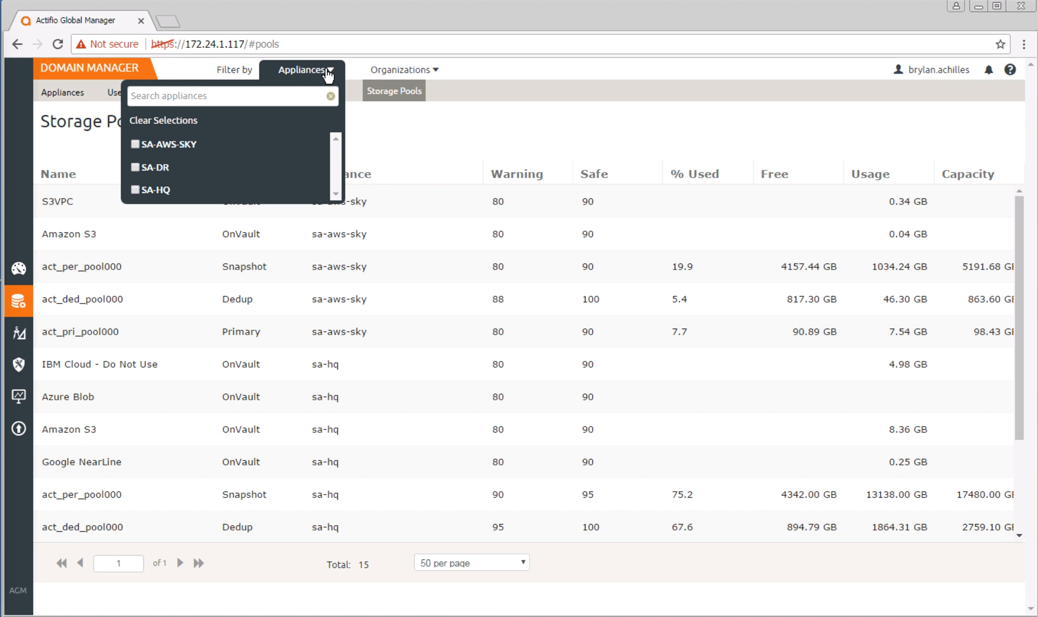
click(135, 169)
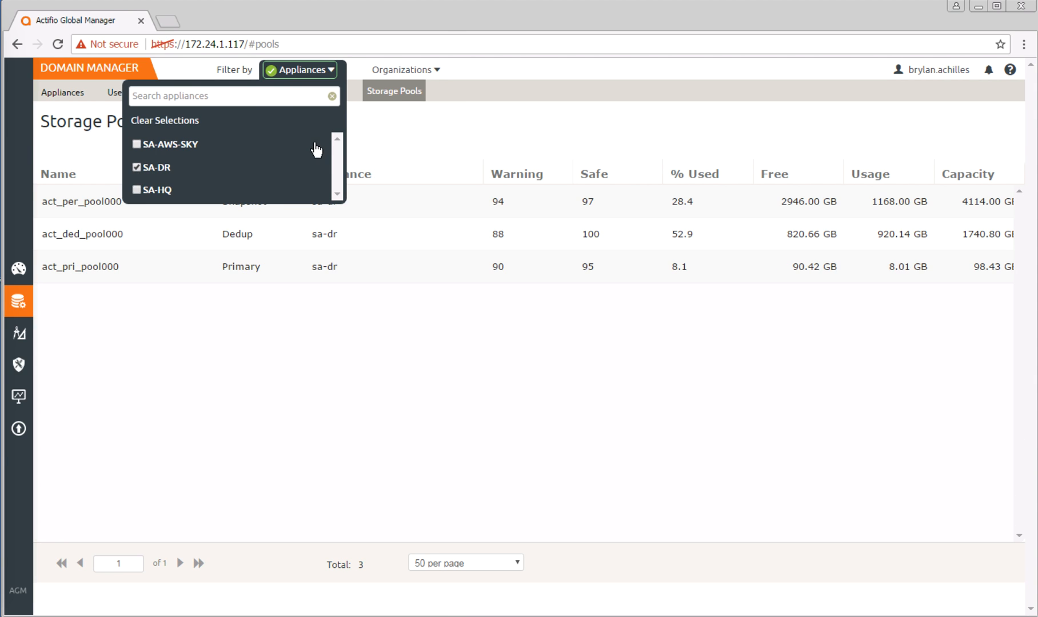
click(408, 126)
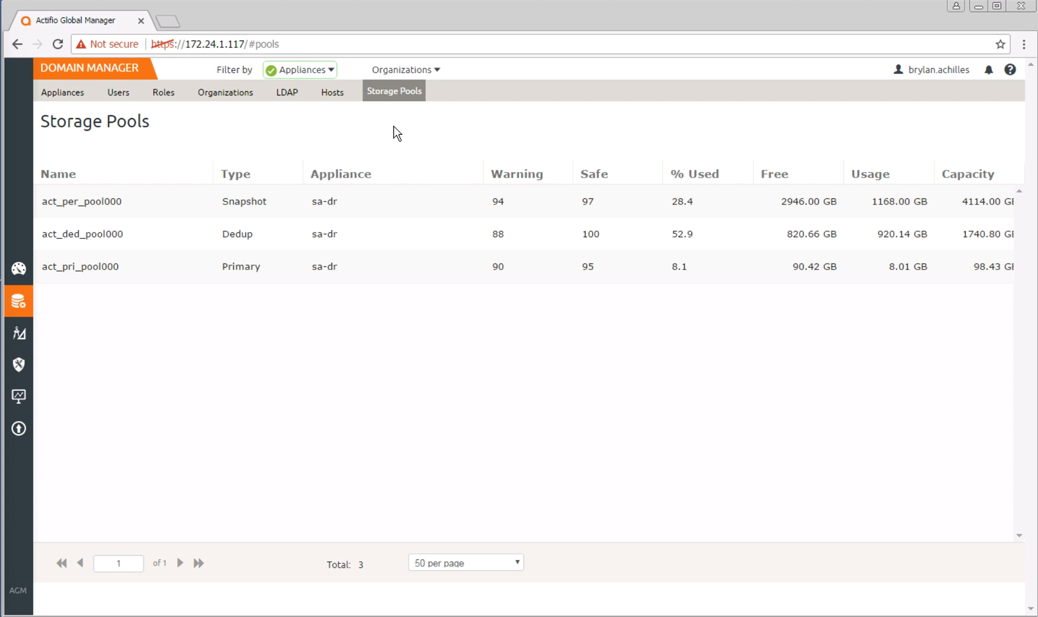
click(332, 75)
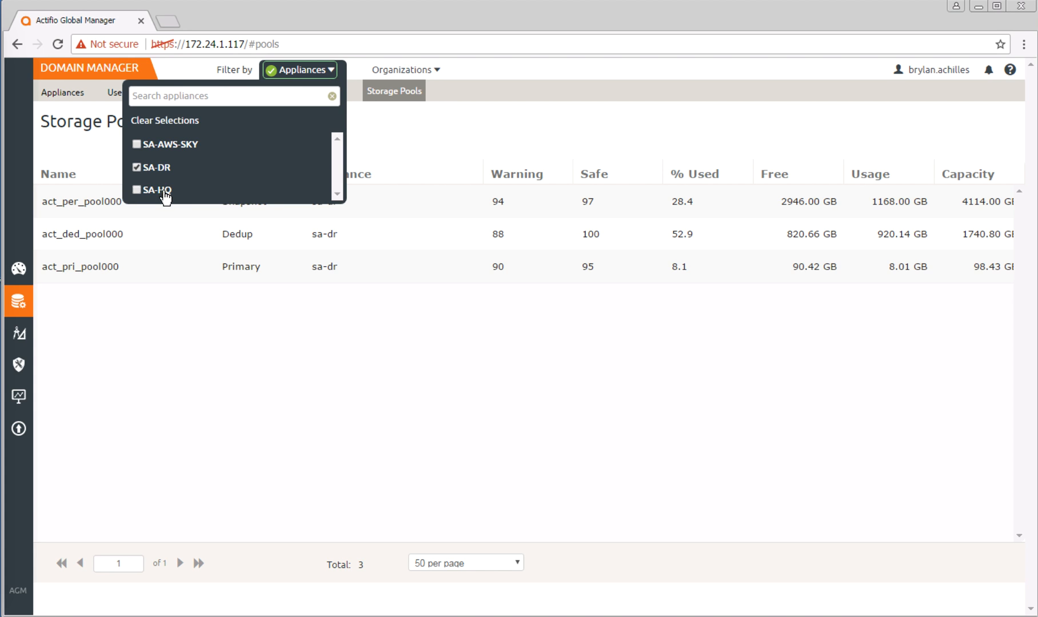
click(137, 168)
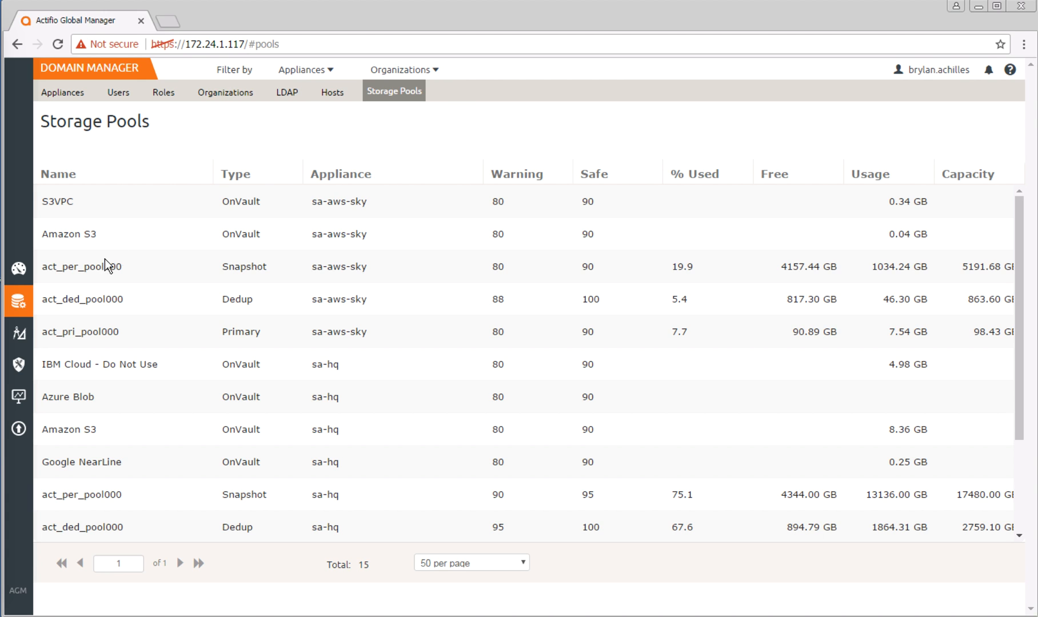
Browse the SLA Architect templates and open the Platinum template for editing
click(22, 333)
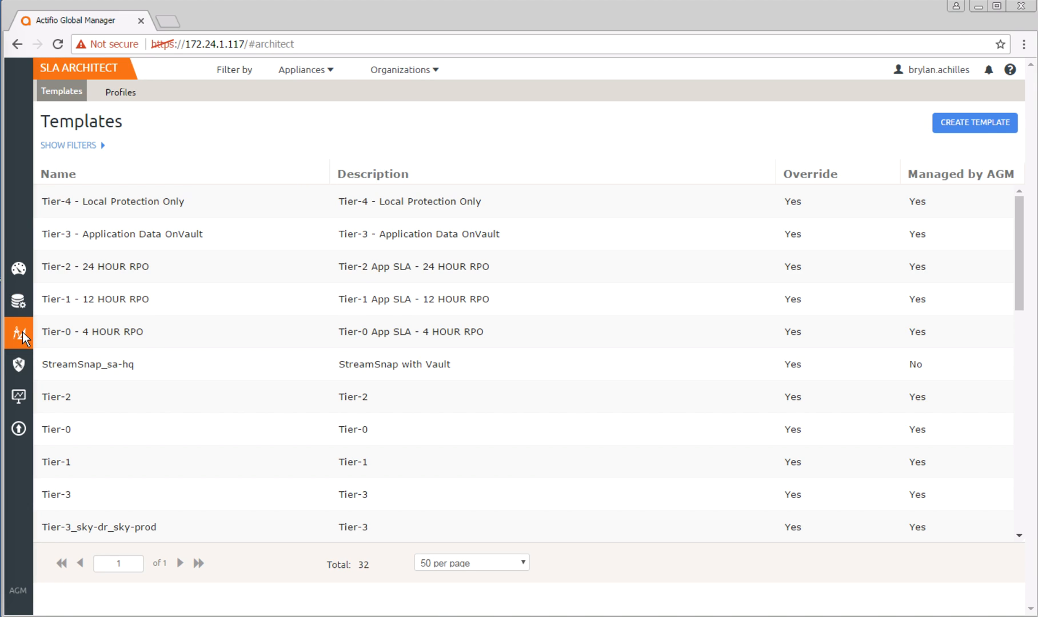
mouse_move(27, 340)
scroll(285, 258, down, 12)
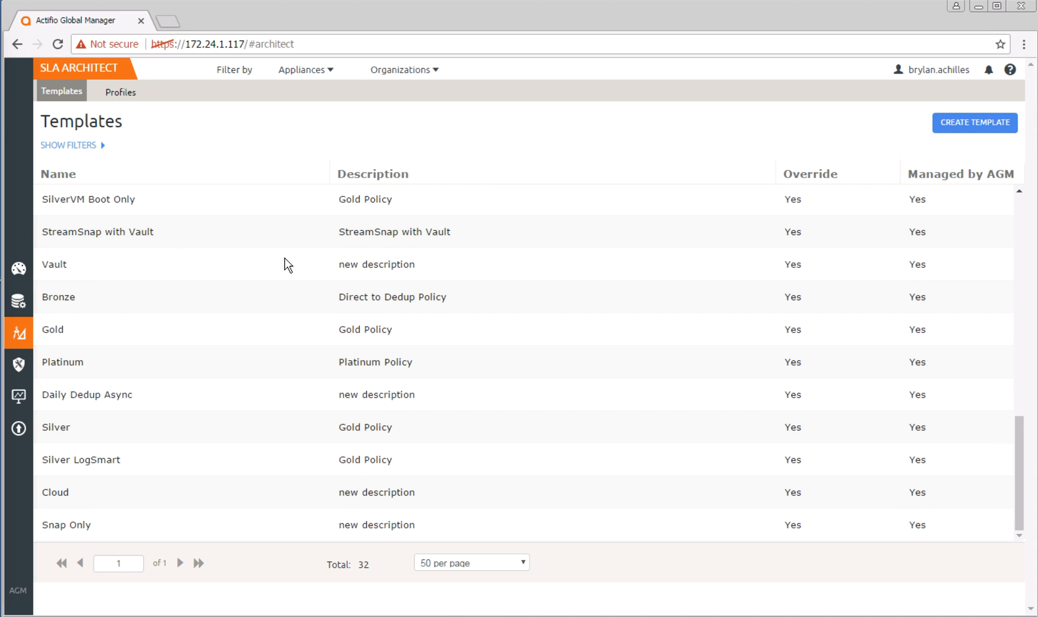
scroll(284, 258, up, 7)
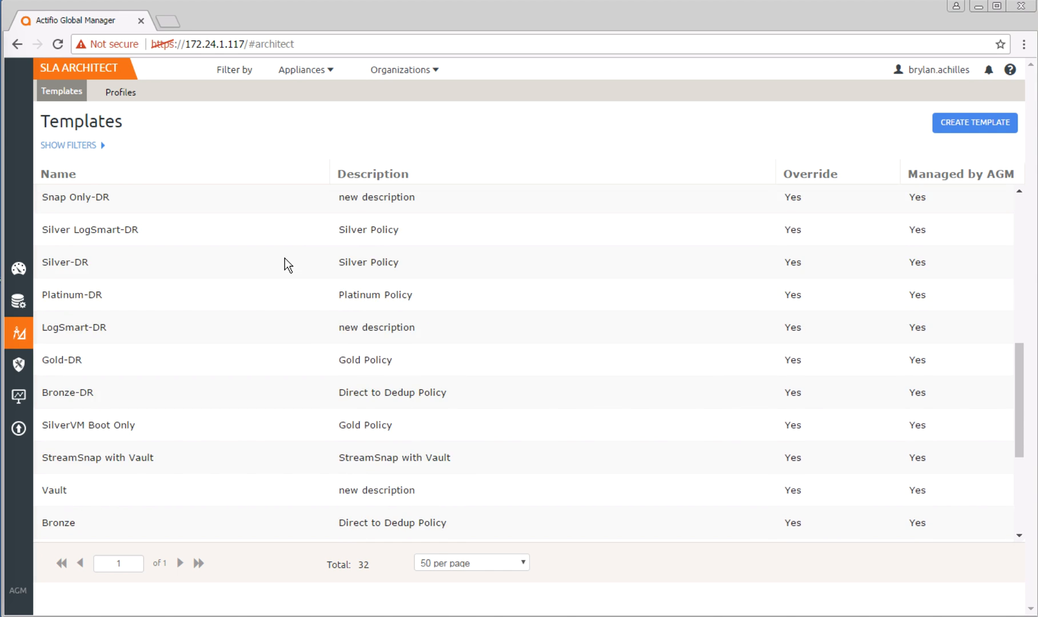
scroll(246, 375, up, 5)
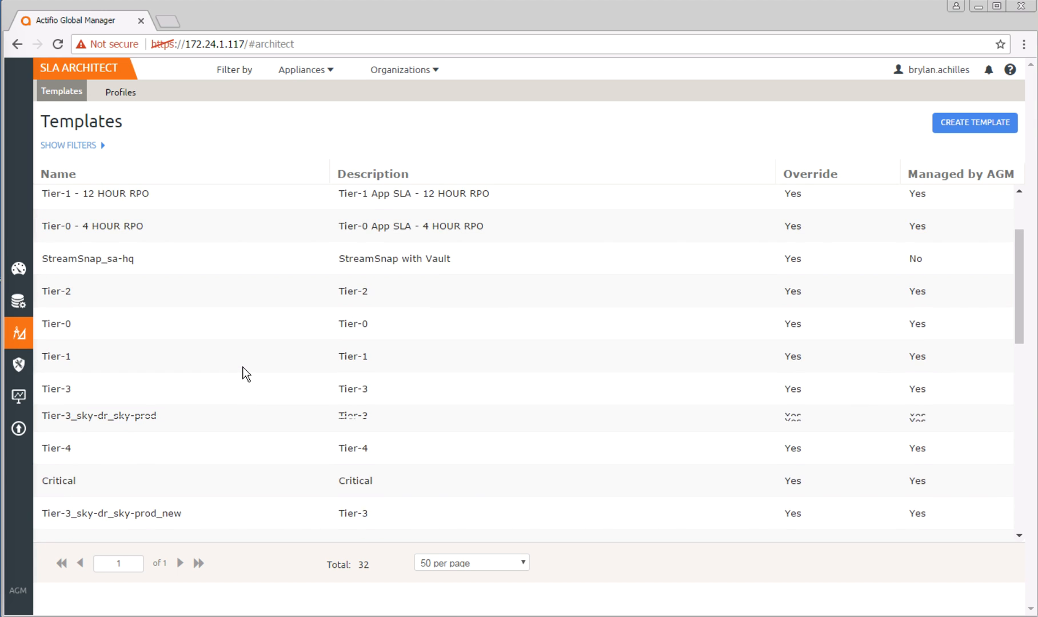
scroll(246, 375, down, 10)
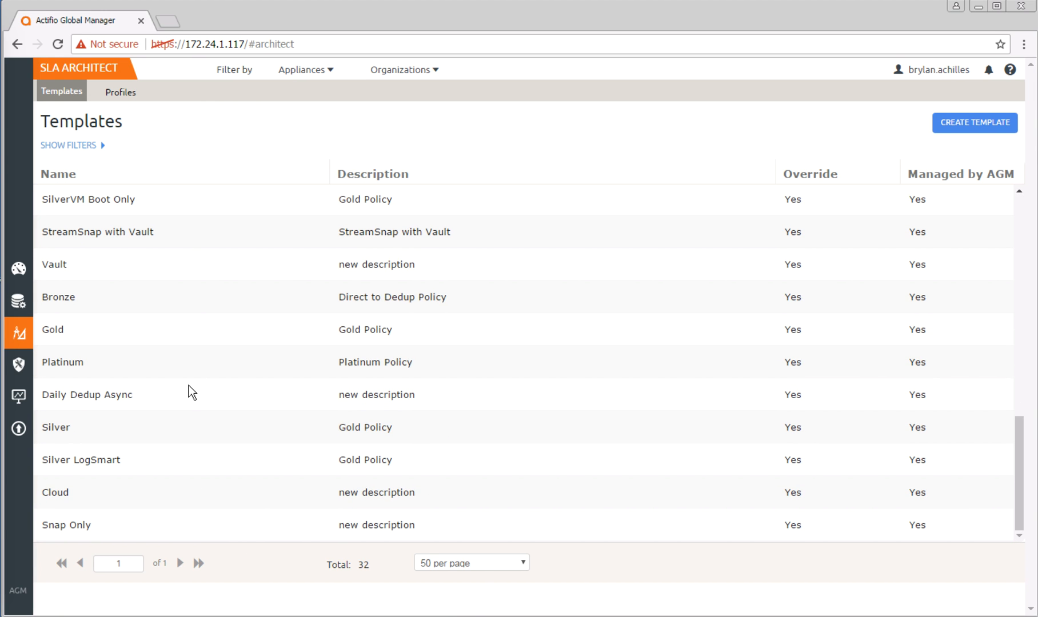
click(189, 370)
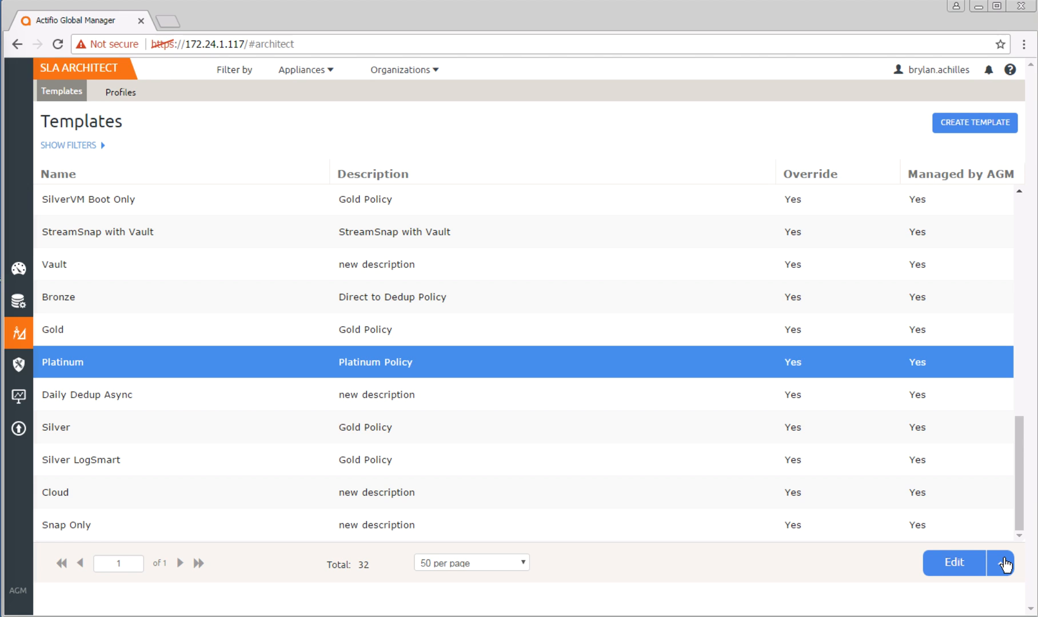
click(1003, 564)
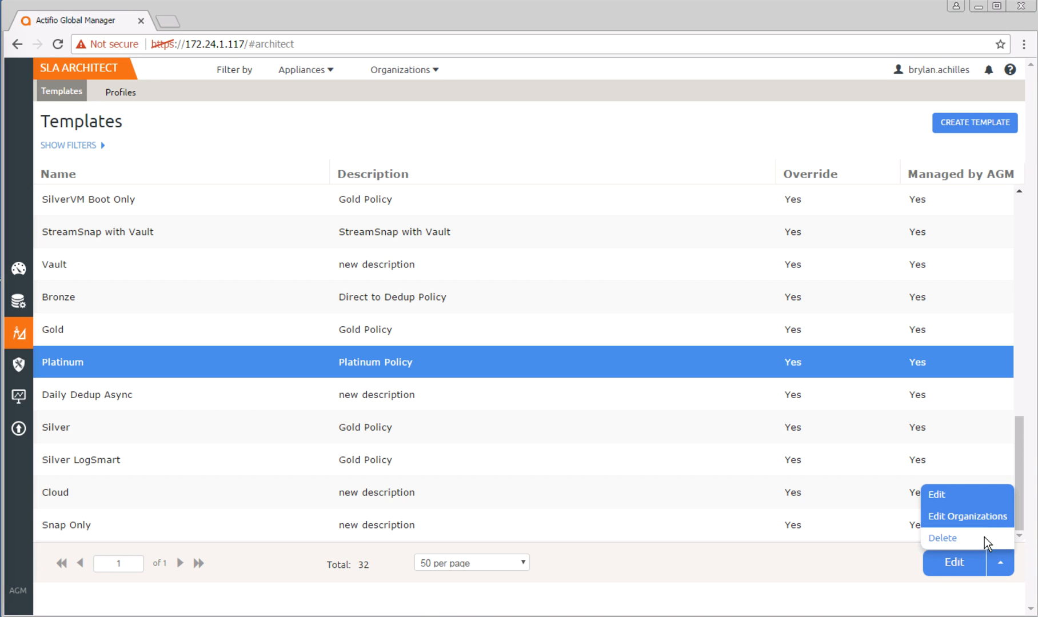
click(987, 501)
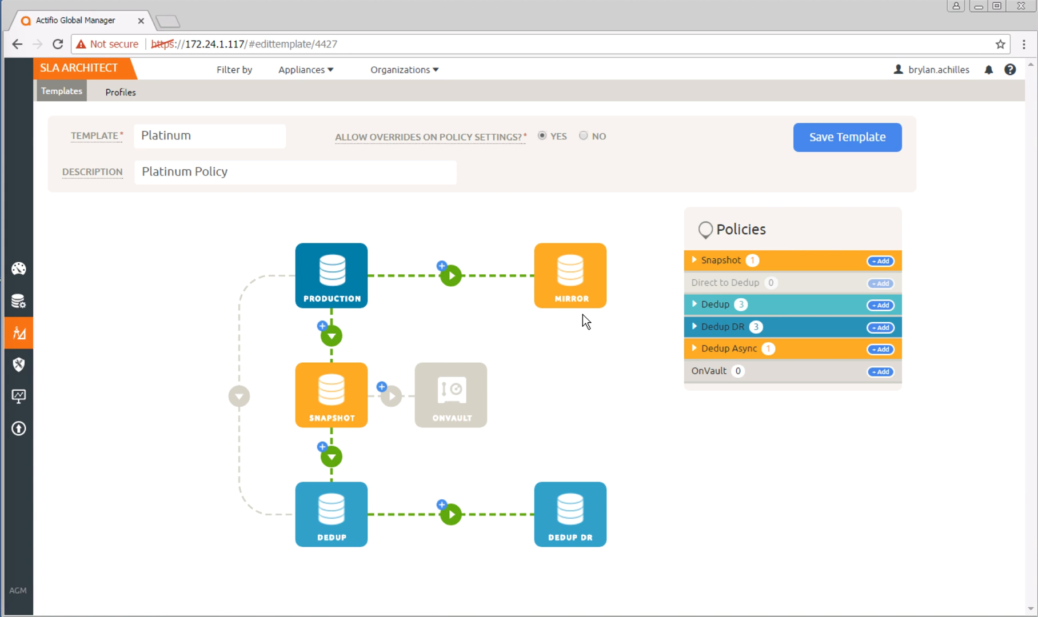
Examine the schedule and retention details of the Platinum template's Daily Snap, Daily Dedup and Weekly Dedup policies
click(694, 260)
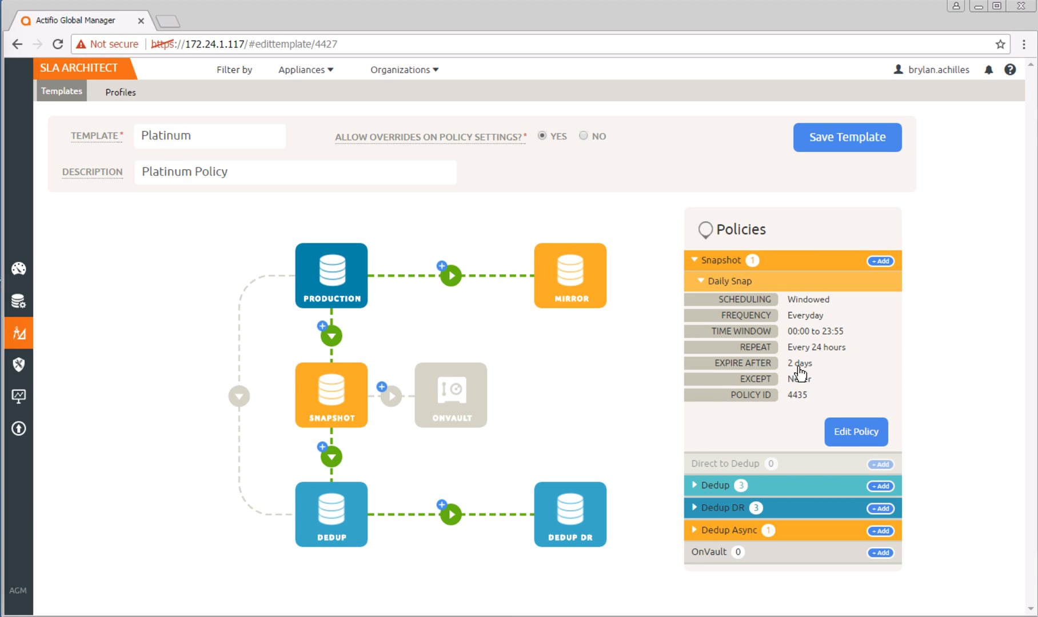
click(701, 282)
click(698, 327)
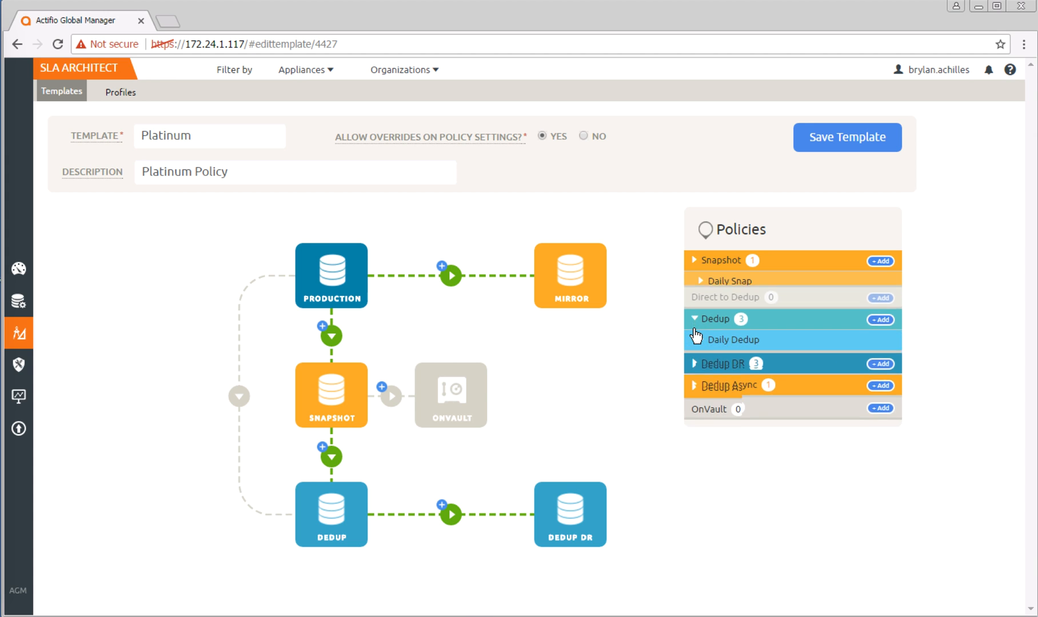
click(699, 327)
click(700, 327)
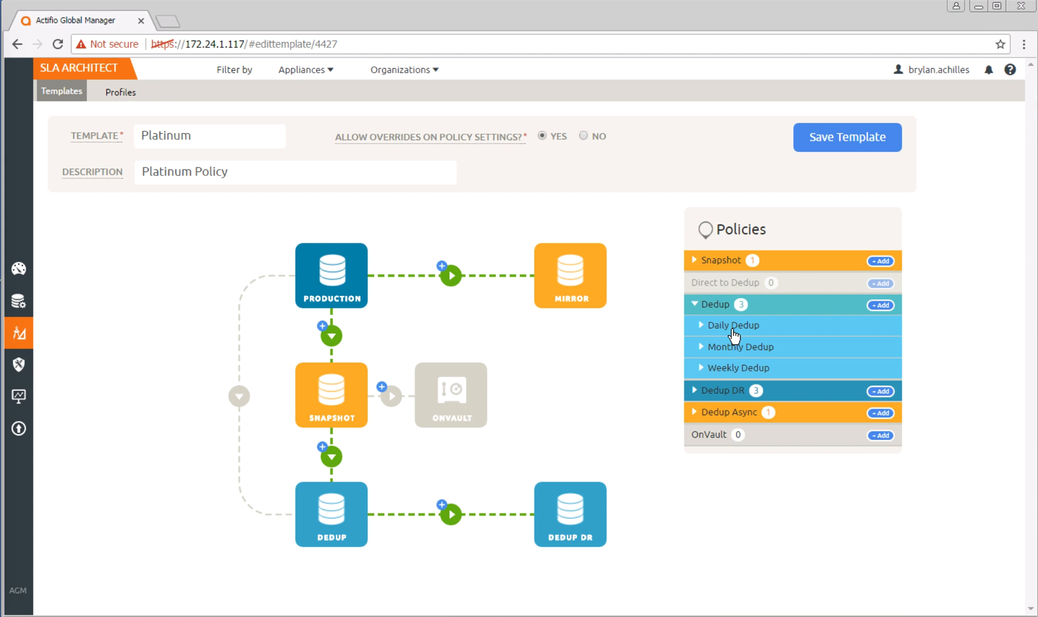
click(701, 327)
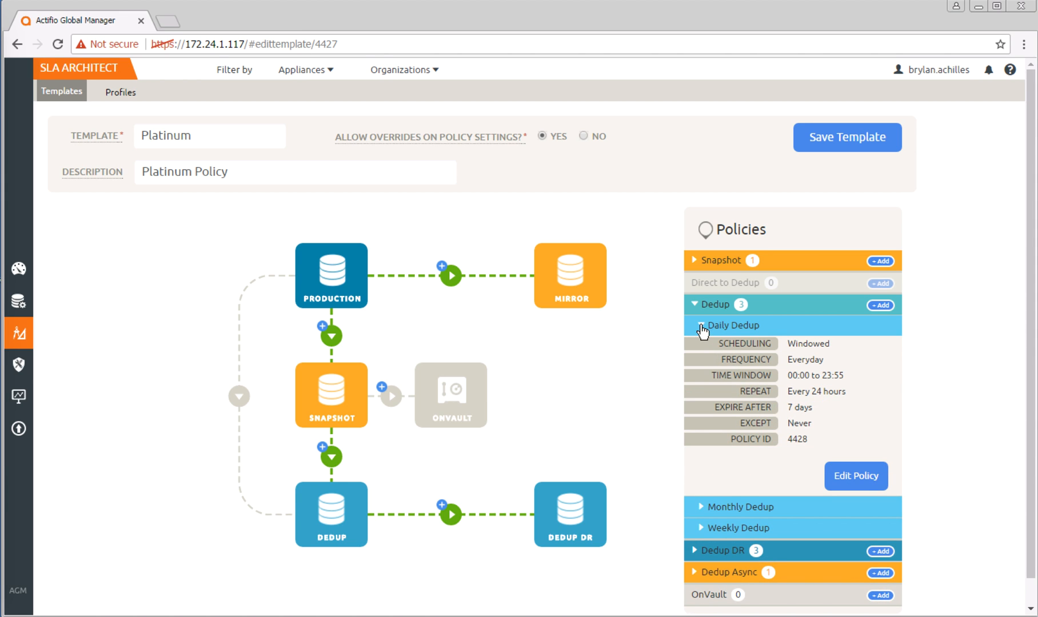
click(701, 327)
click(702, 369)
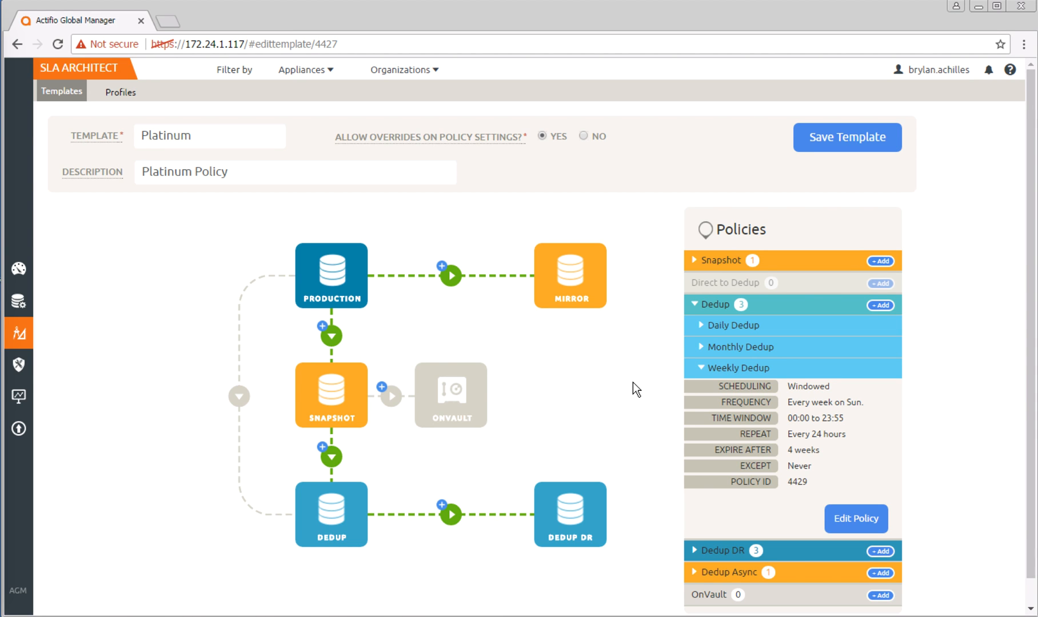
Filter the Application Manager's application list to the Oracle application type and hide the filter options
mouse_move(25, 333)
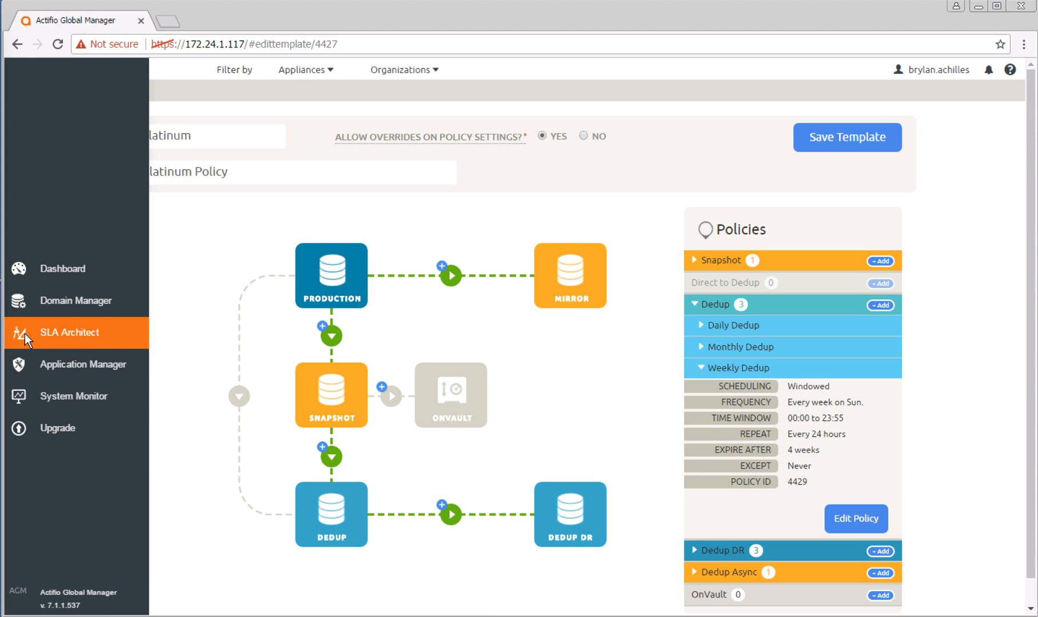
click(55, 364)
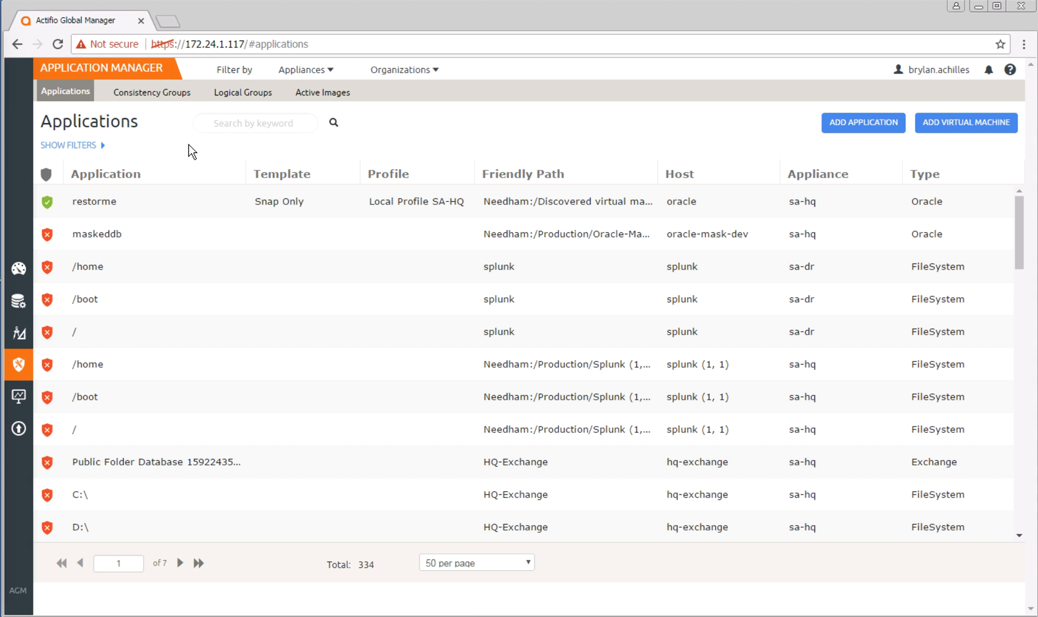
click(78, 147)
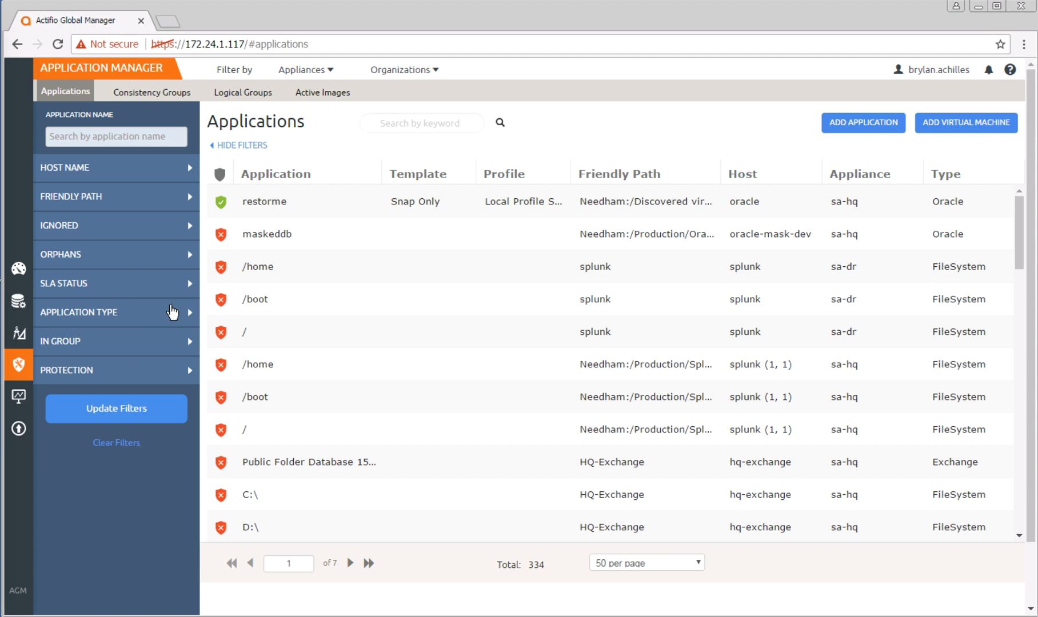
click(179, 323)
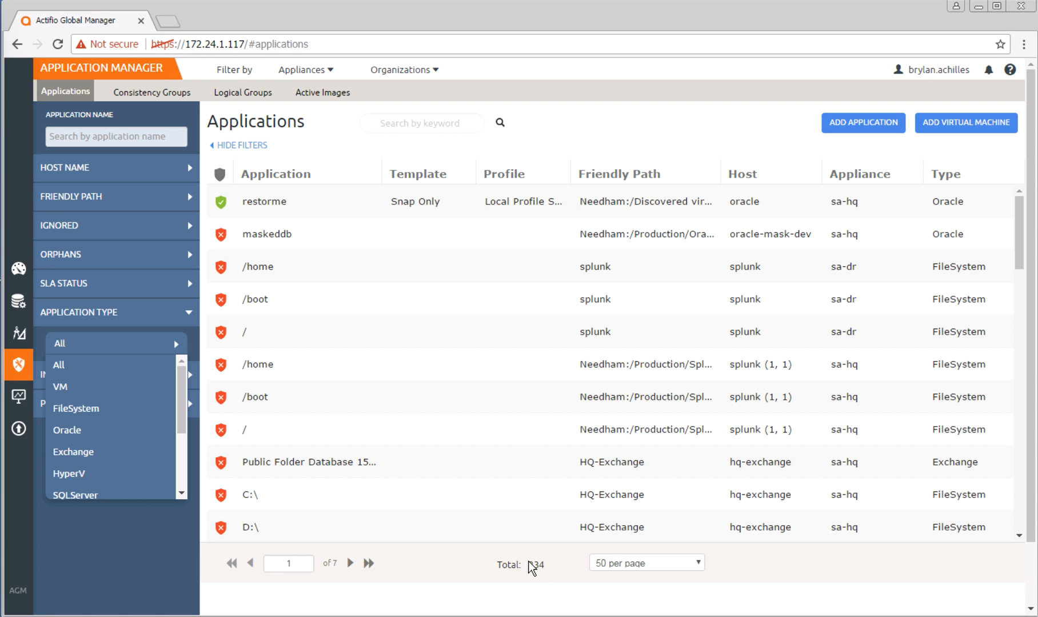
click(104, 430)
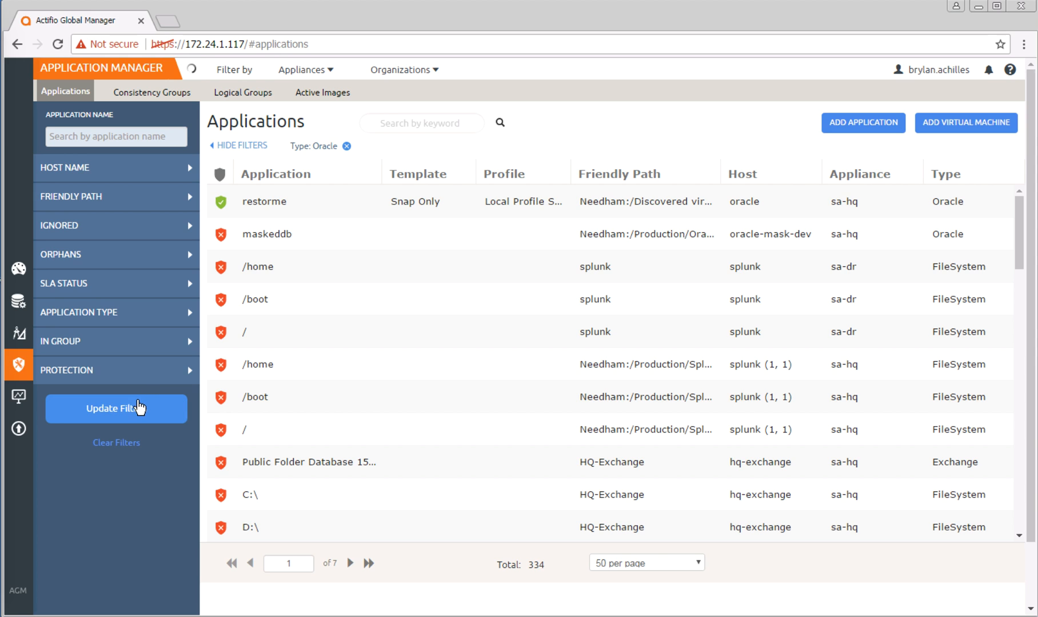
click(139, 409)
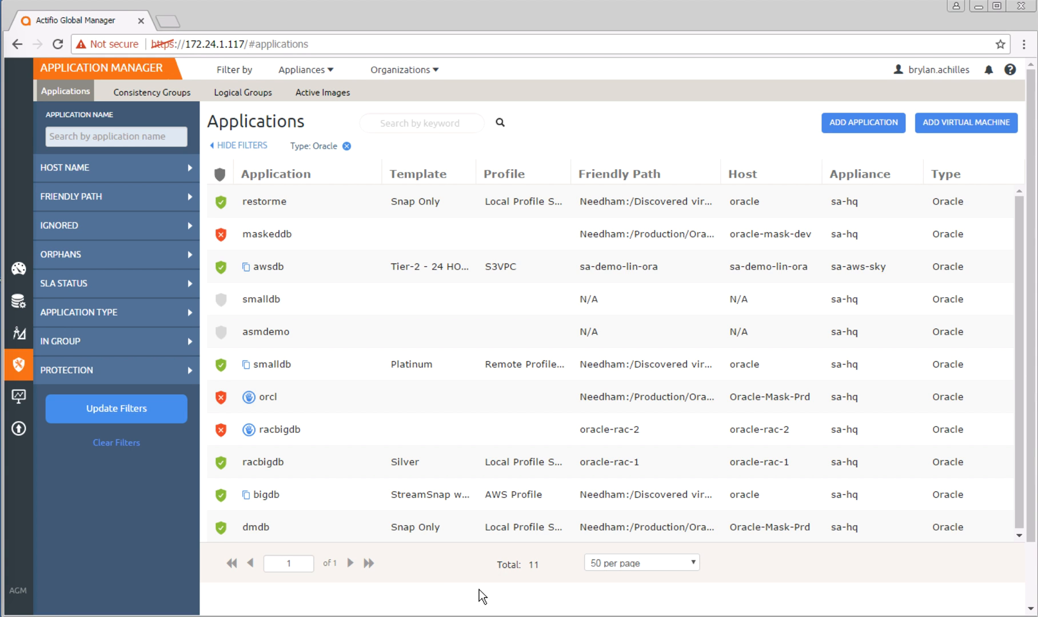
click(245, 147)
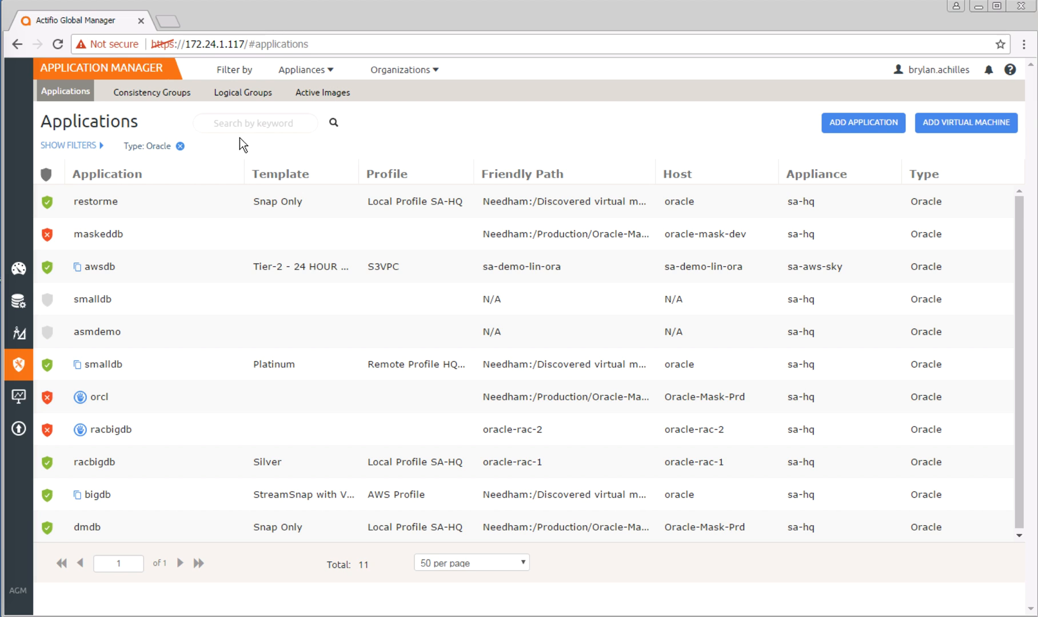
Search the filtered Oracle applications for the keyword smalldb
click(253, 123)
text(sm)
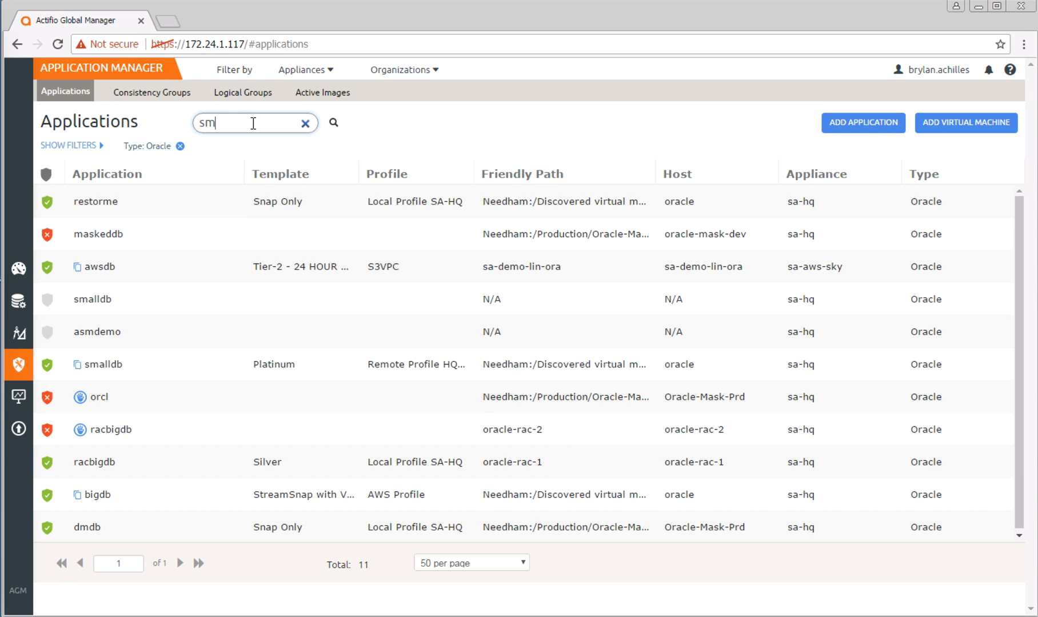
text(alldb)
click(335, 124)
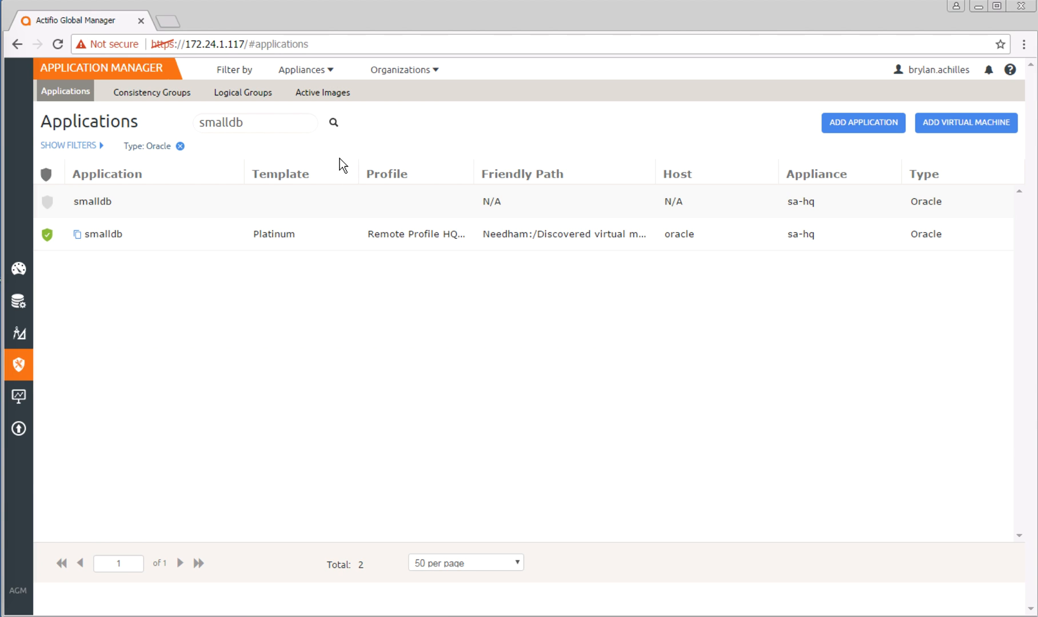
Preview the Bronze template in the SLA settings of the protected smalldb, and return to the application list without applying it
click(192, 239)
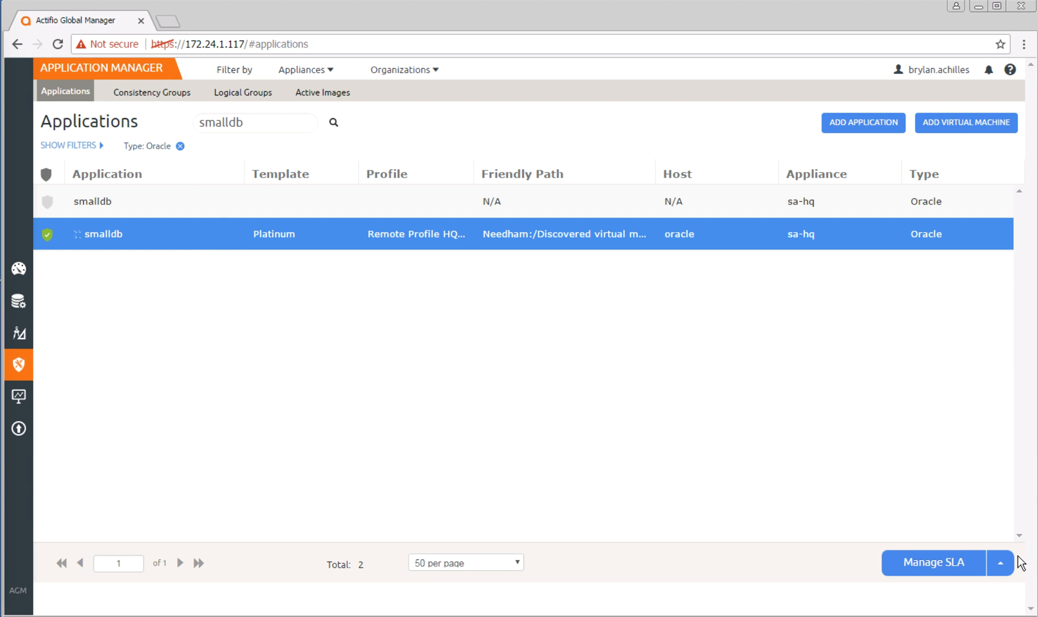
click(958, 572)
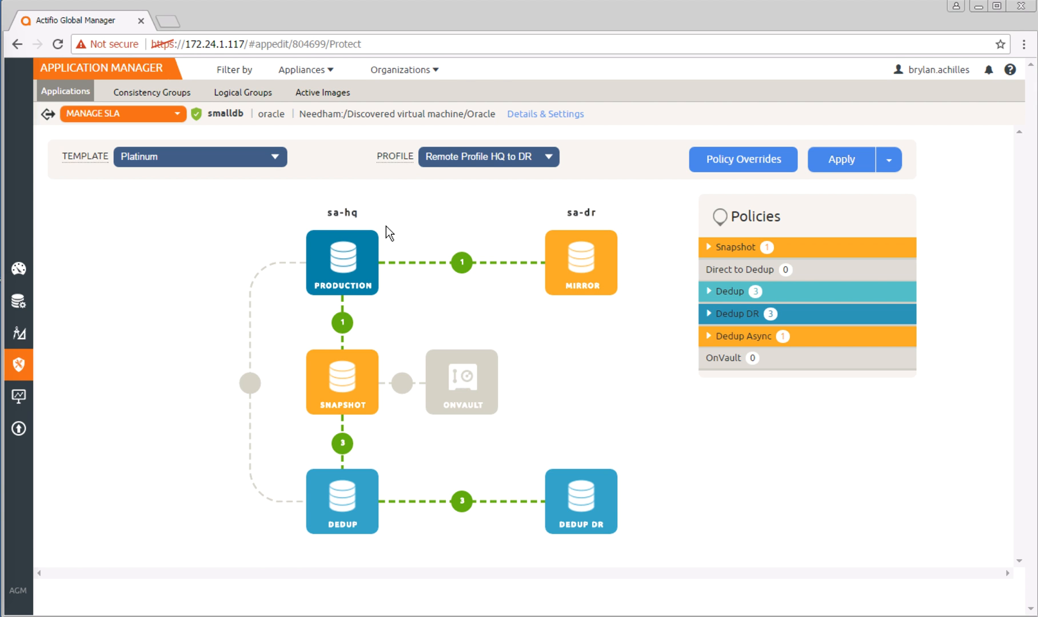
click(276, 155)
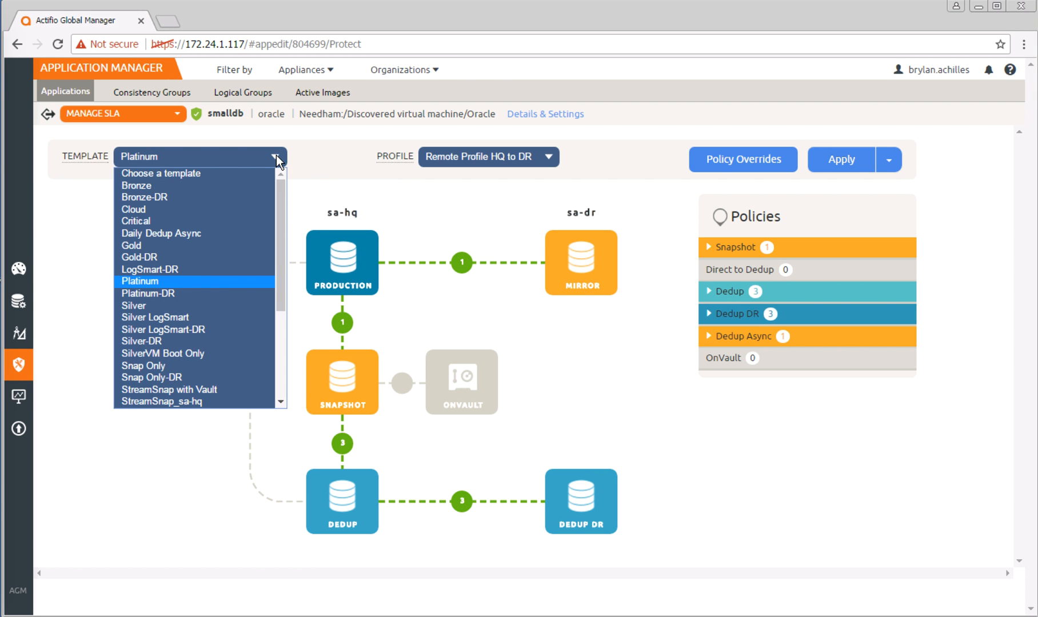
click(255, 186)
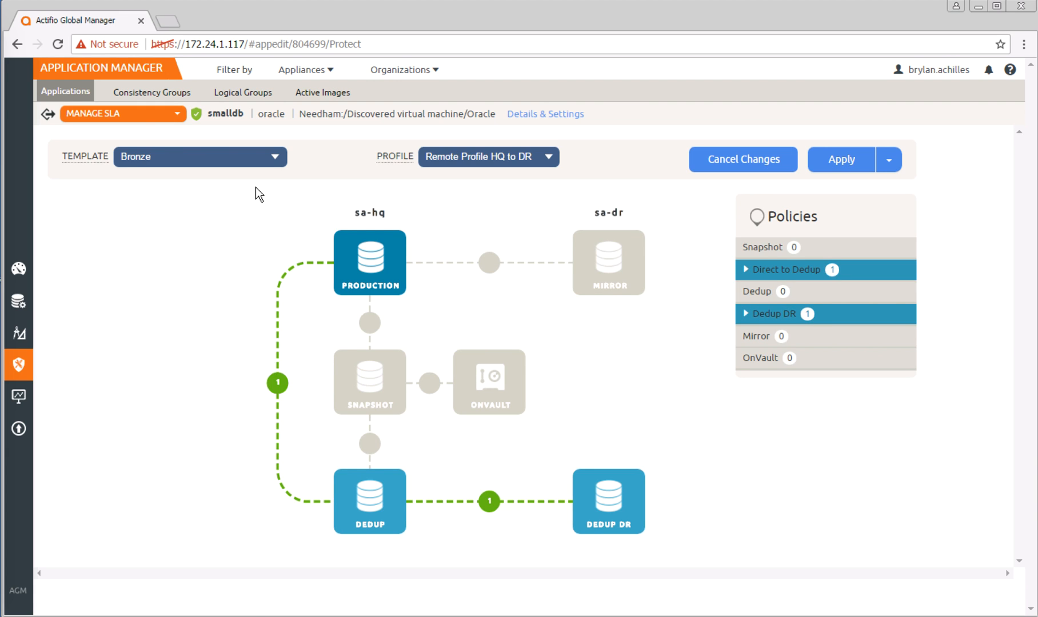
click(17, 44)
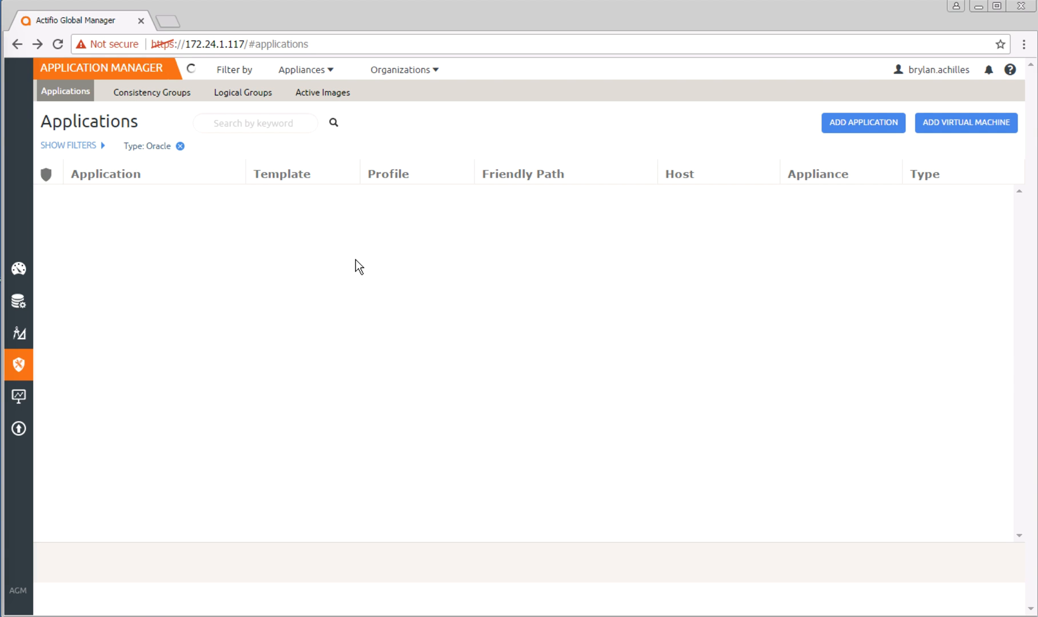
Search the Oracle applications for smalldb and open the Access view of the protected smalldb on host oracle
click(287, 126)
text(smalldb)
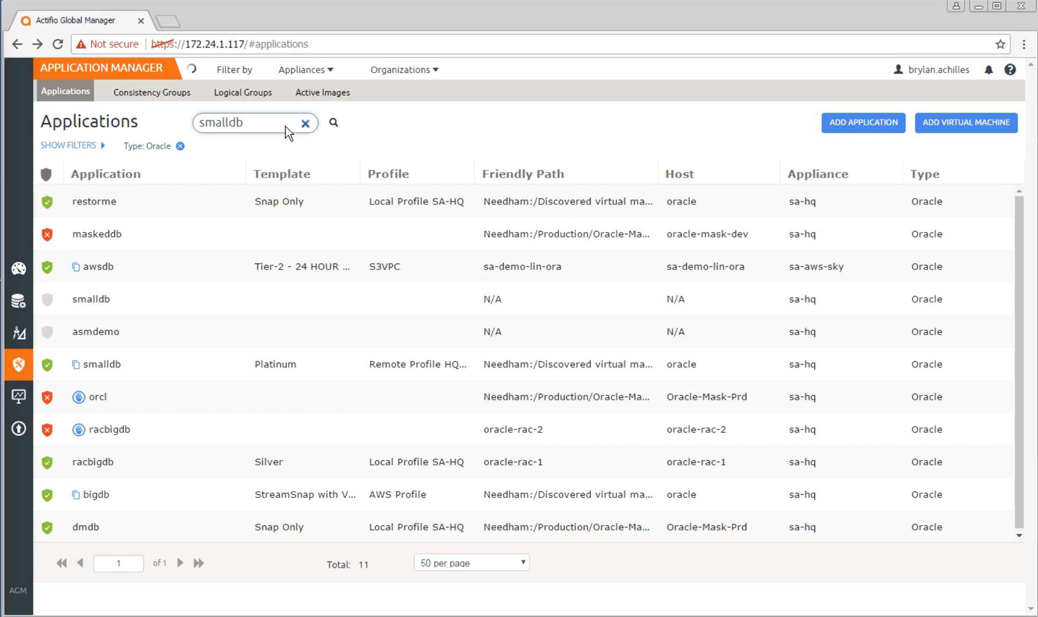
key(Return)
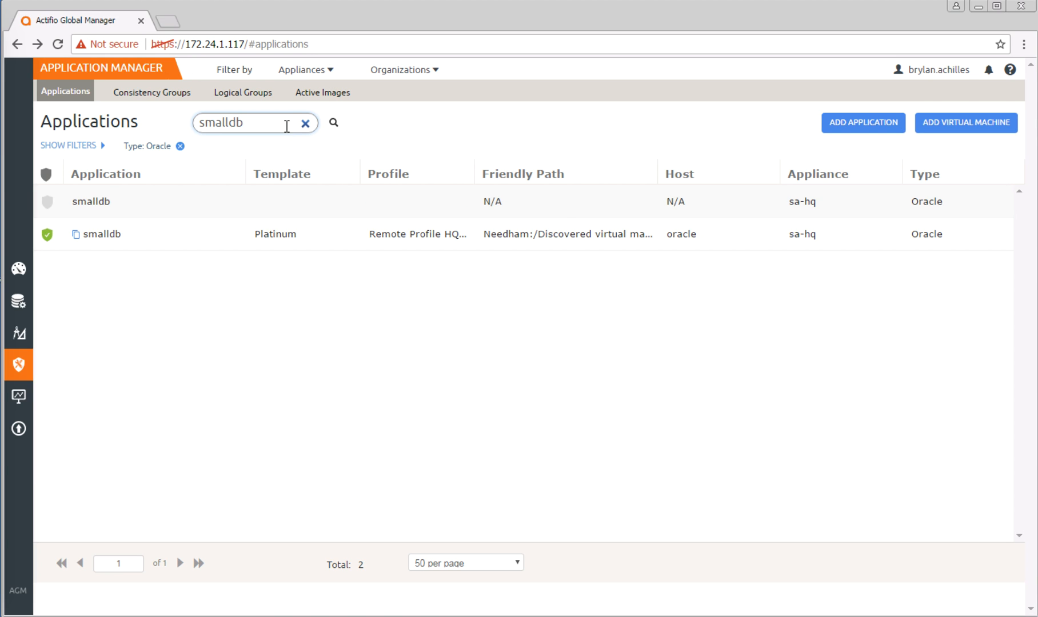
click(146, 240)
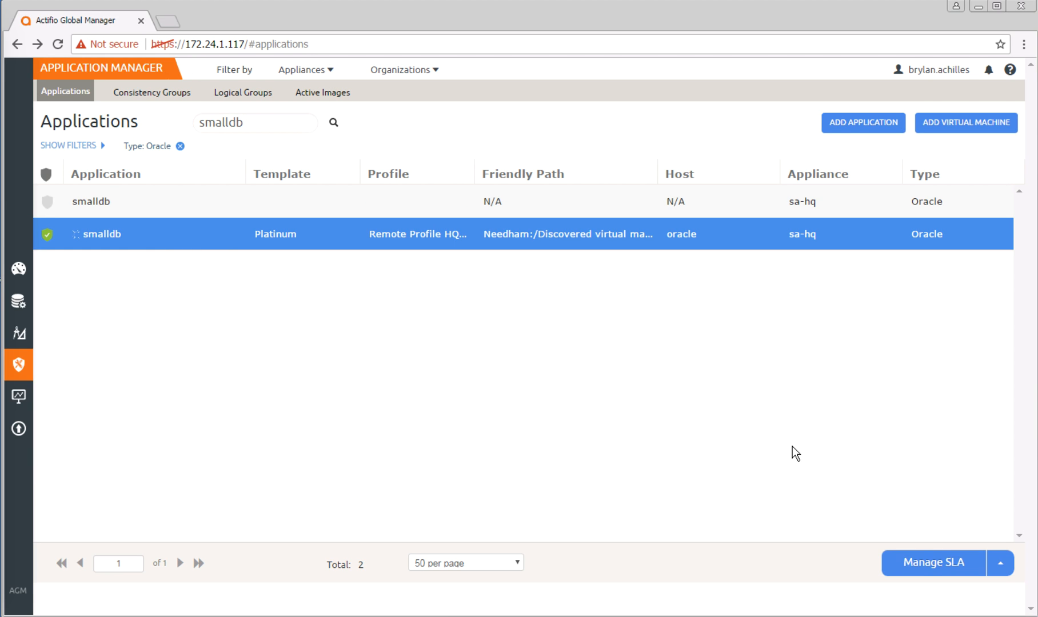
click(1000, 568)
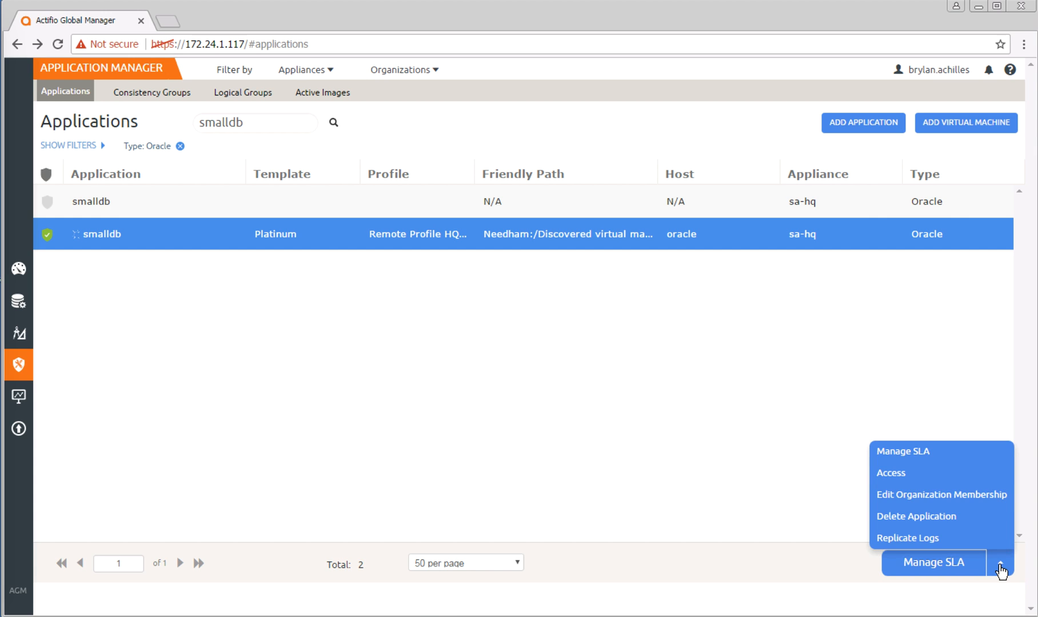
click(955, 476)
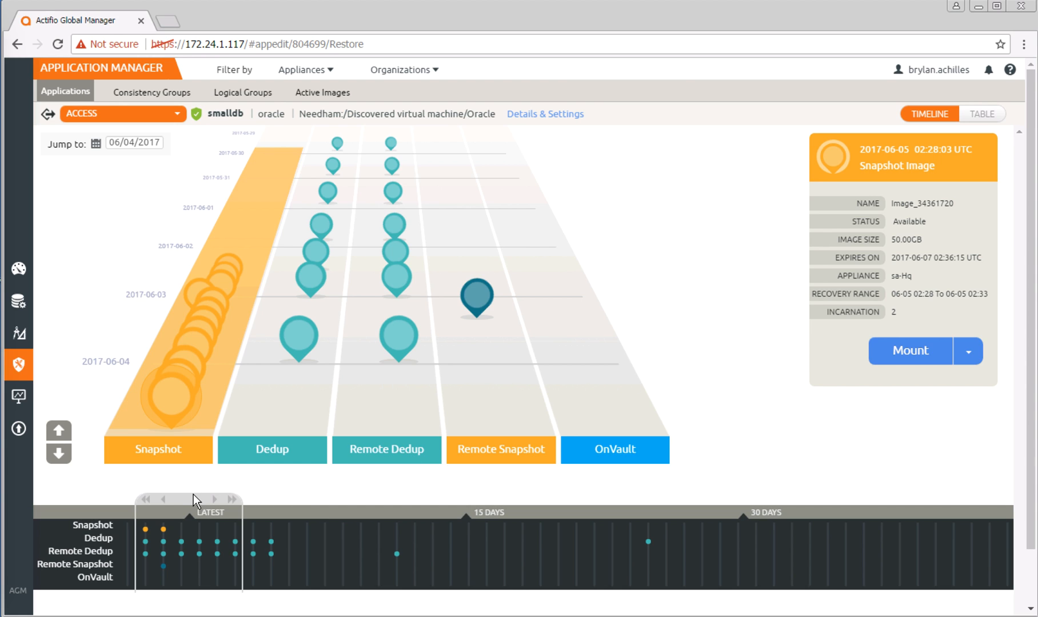
mouse_move(194, 498)
mouse_down()
mouse_move(389, 500)
mouse_move(185, 494)
mouse_up()
click(194, 334)
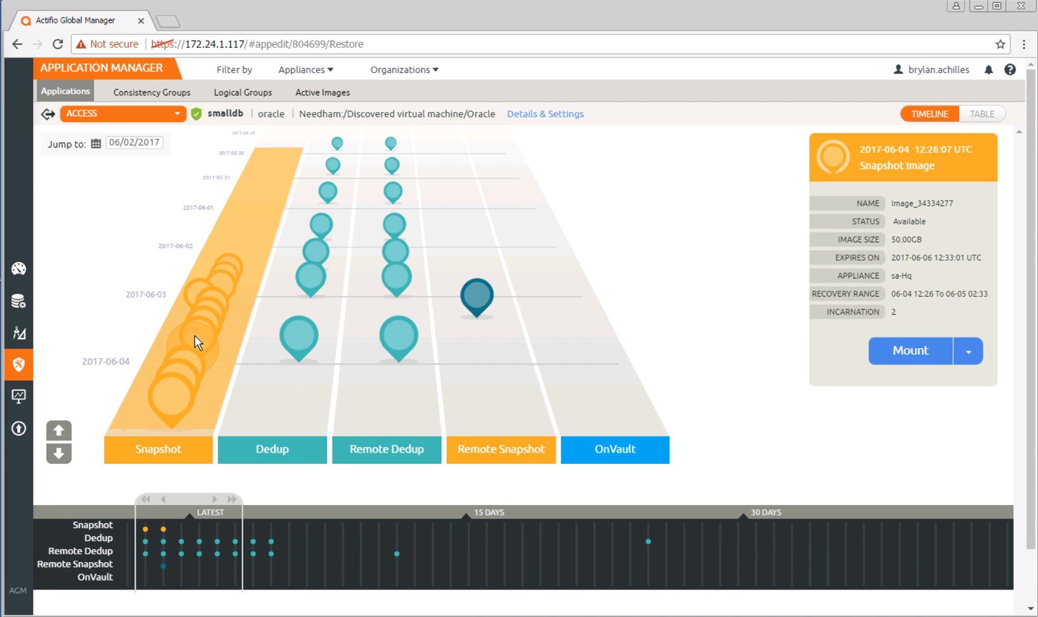
click(188, 357)
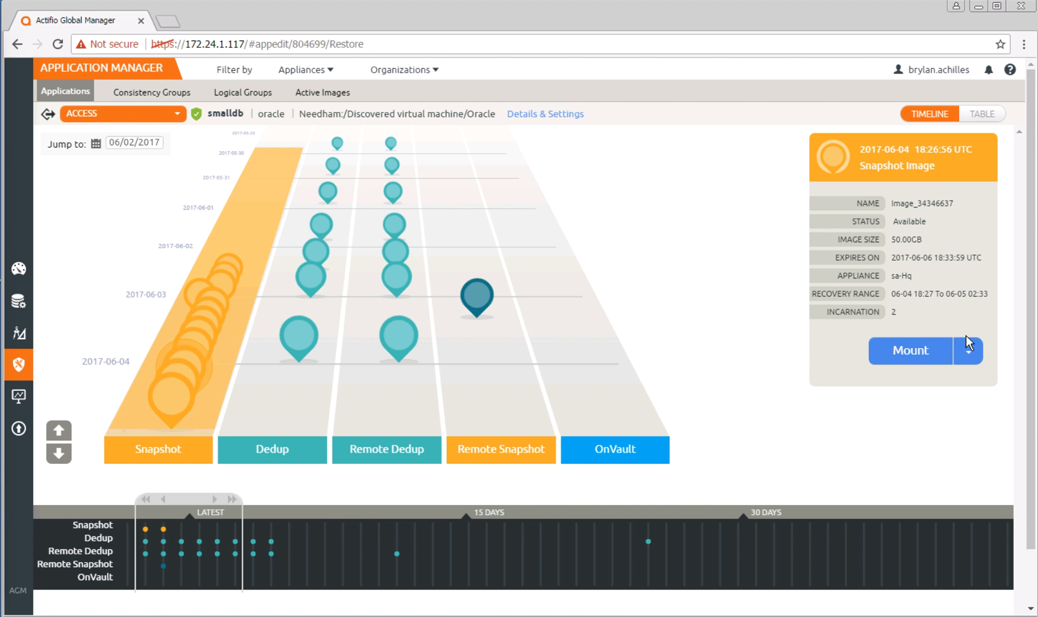
click(968, 353)
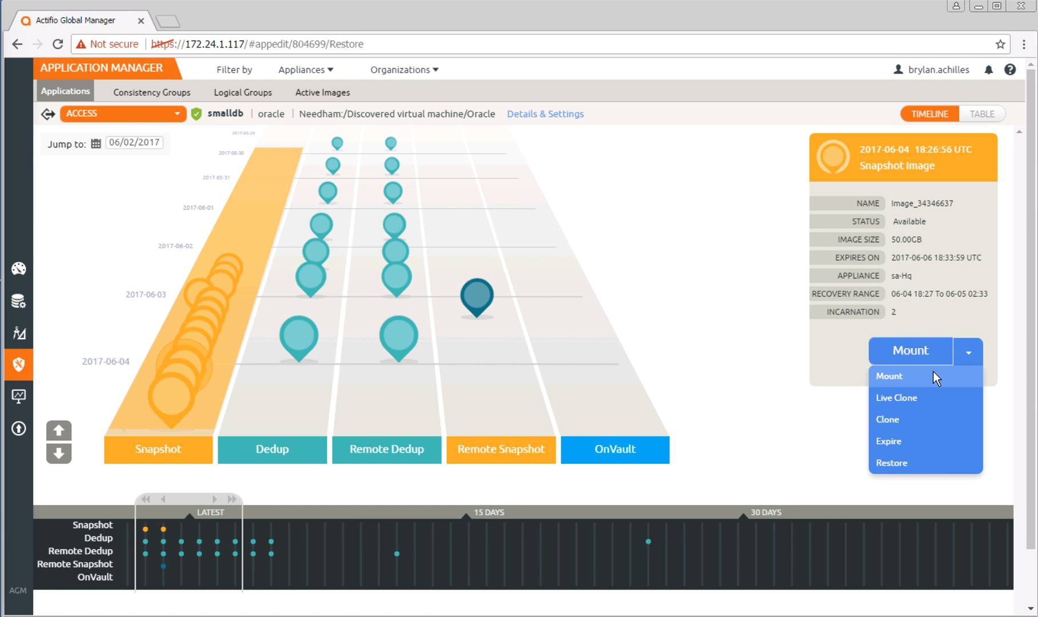
click(893, 379)
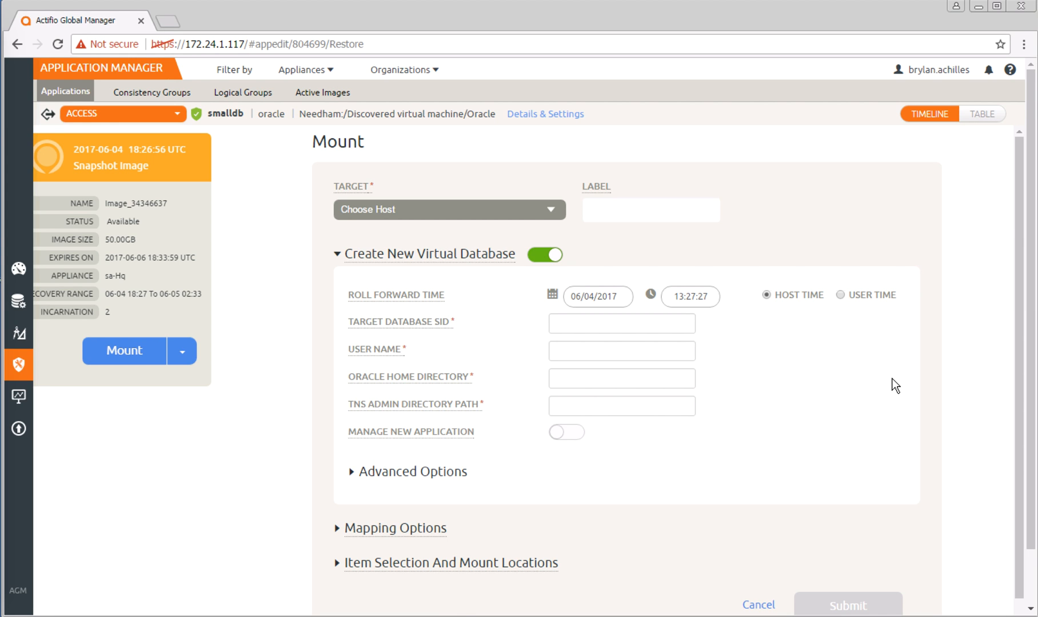
Set the mount target to demo-oracle-11, the label to demo, the target database SID to newdb and the user name to oracle
click(538, 209)
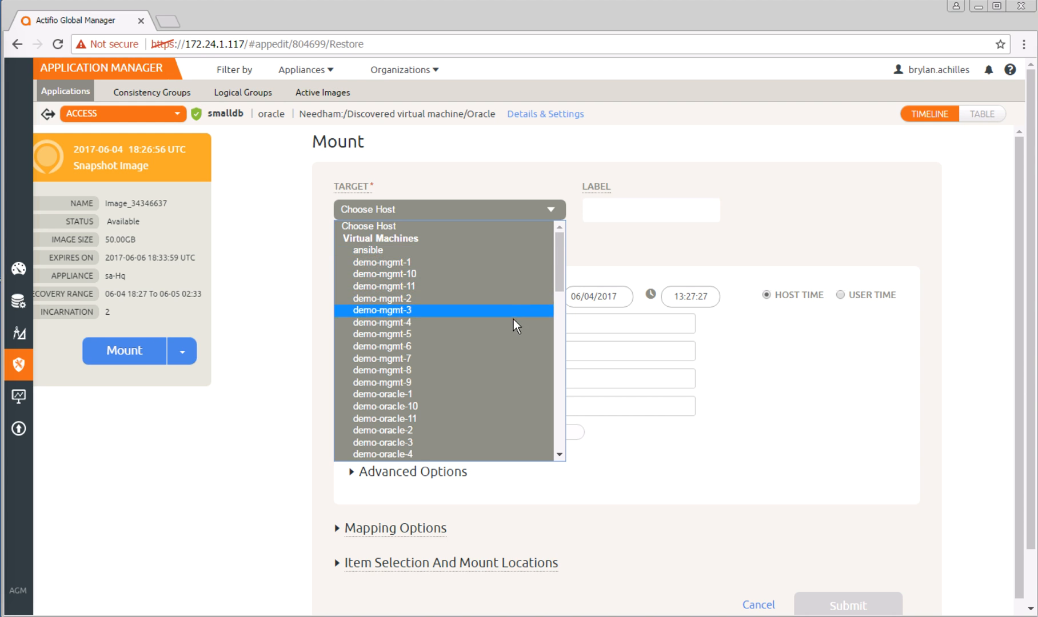
click(482, 418)
click(614, 207)
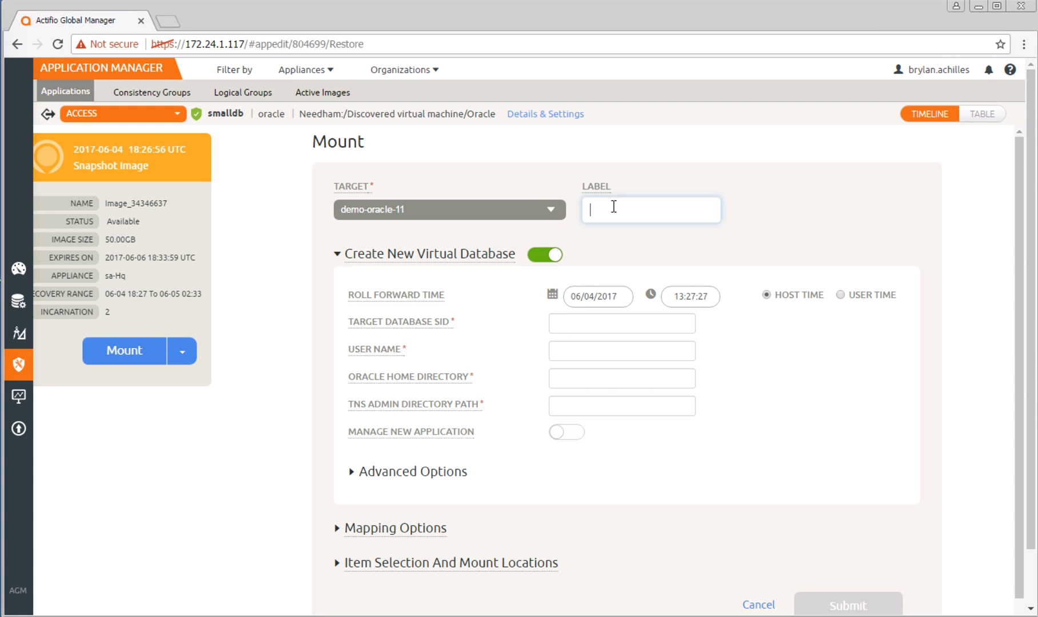
text(demo)
click(631, 319)
text(newdb)
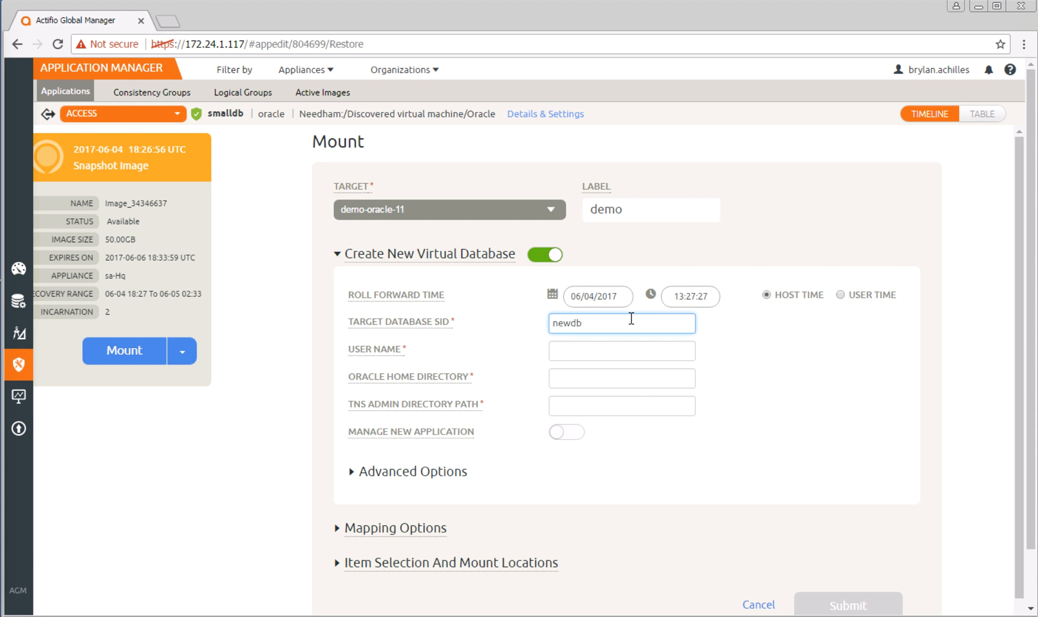
click(611, 350)
text(oracle)
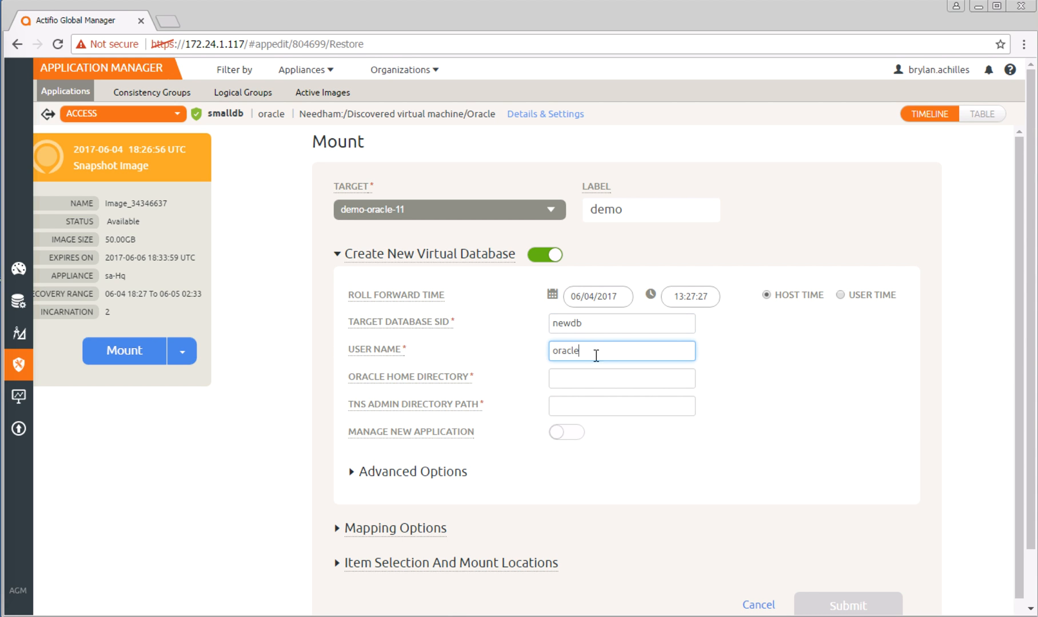
Set the Oracle home directory to /home/oracle/app/oracle/product/11.2.0/dbhome_1 and the TNS admin path to its network/admin subfolder
click(585, 382)
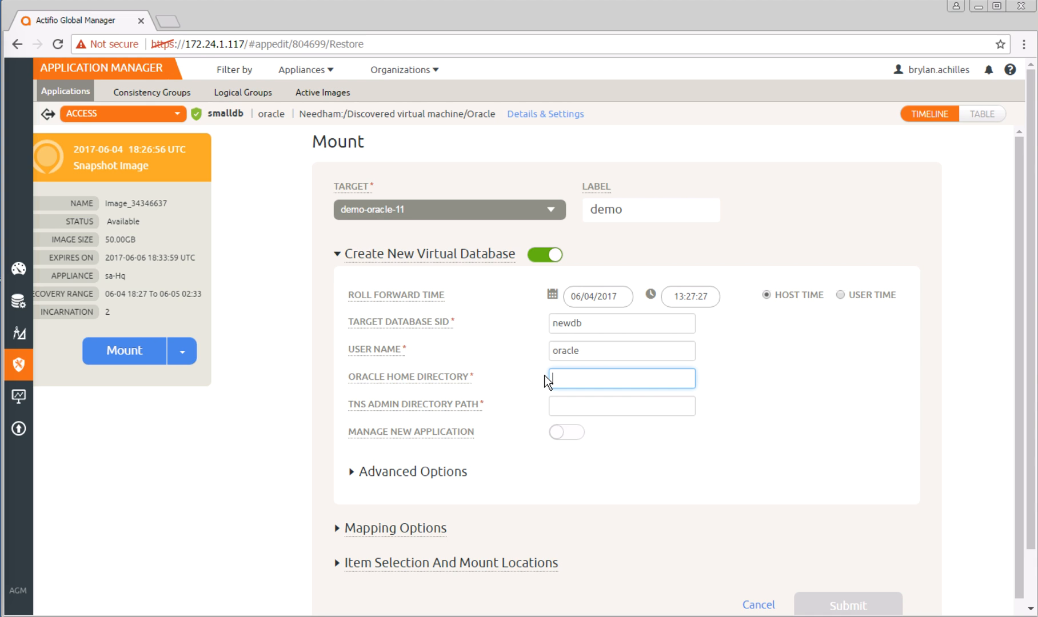
text(oracle/product/11.2.0/dbhome_1)
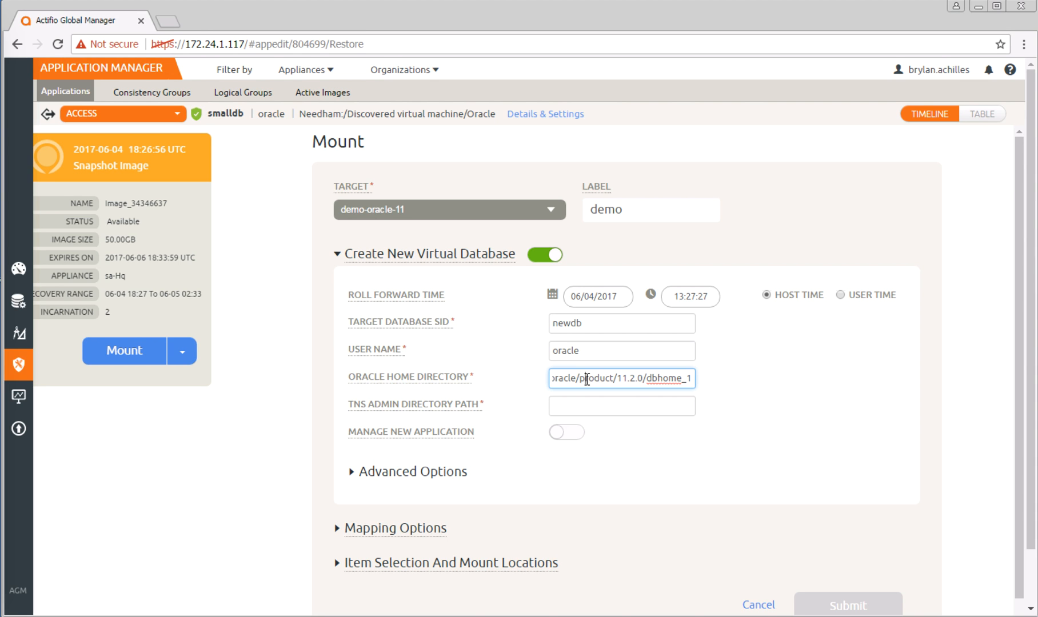
drag(574, 380, 529, 383)
click(580, 399)
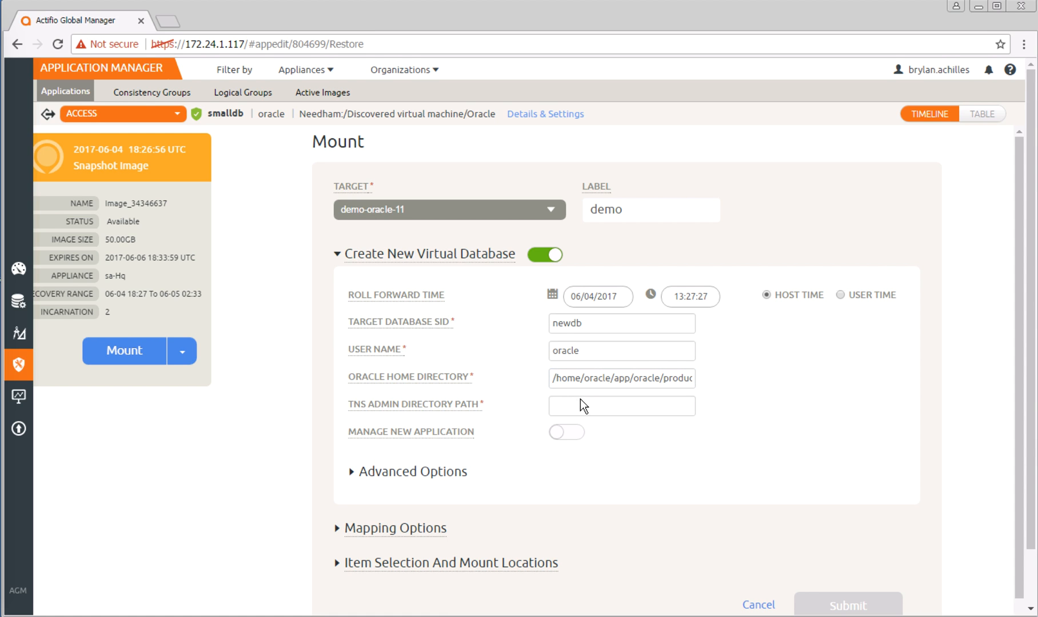
key(ctrl+v)
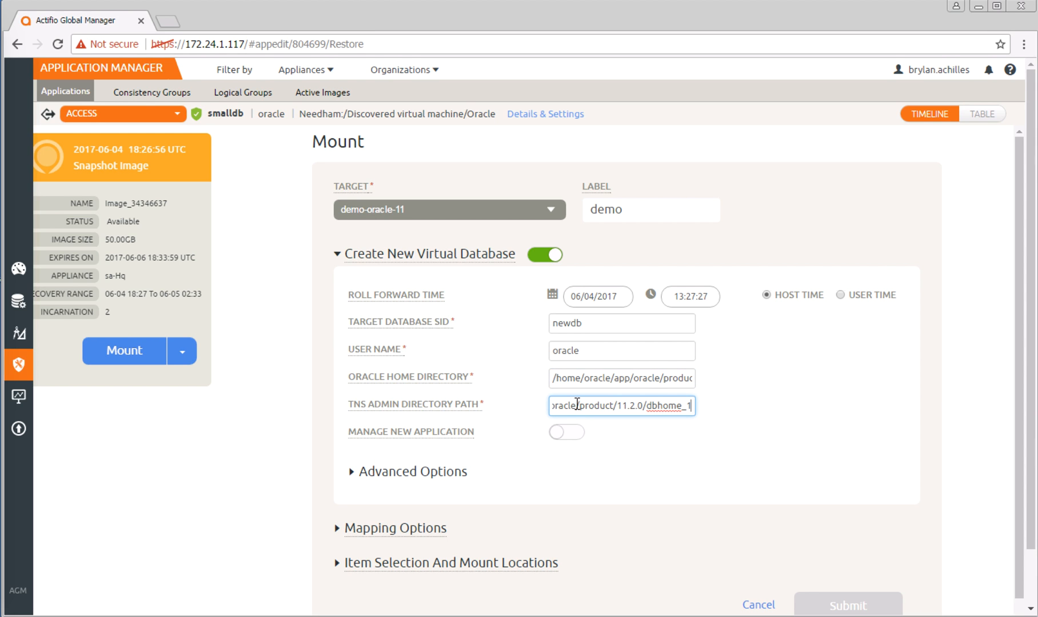
text(/dbhome_1/network/admin)
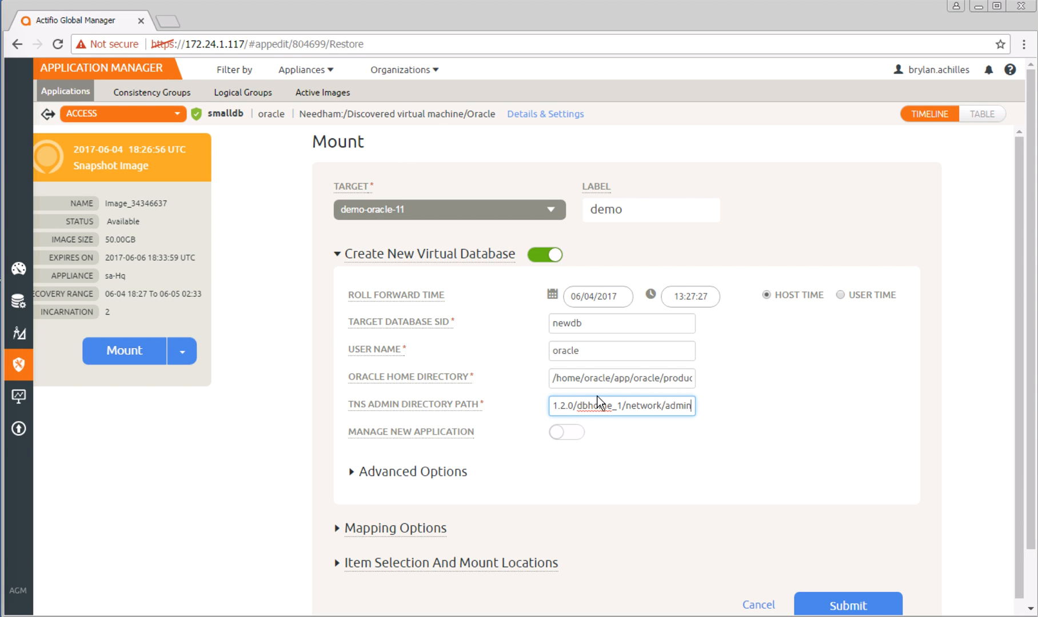
Set the database memory size to 512 MB in the advanced options and submit the mount job
click(351, 471)
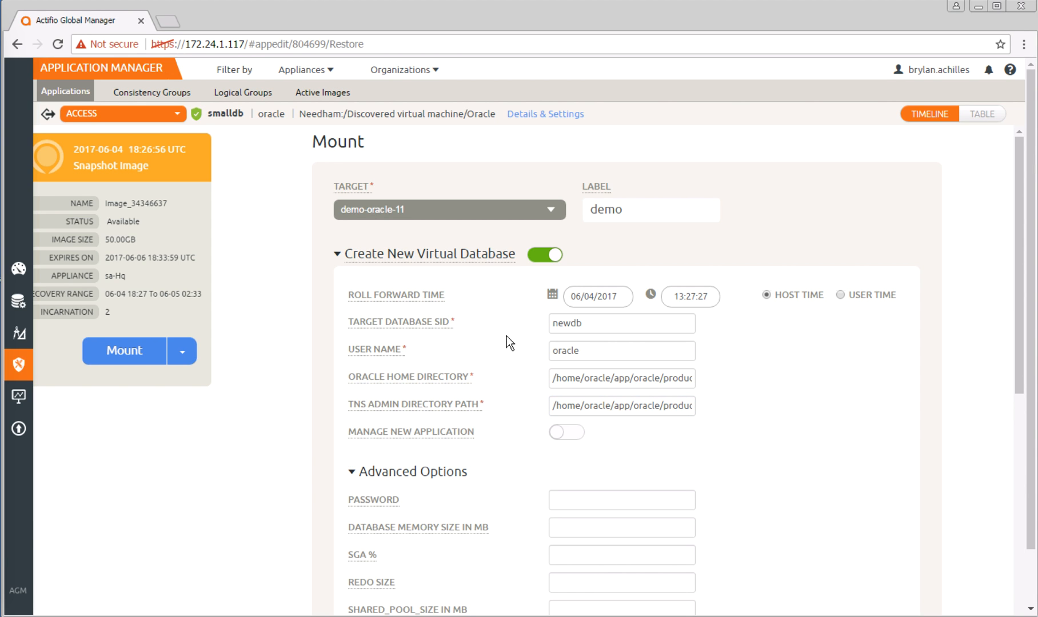
scroll(504, 414, down, 3)
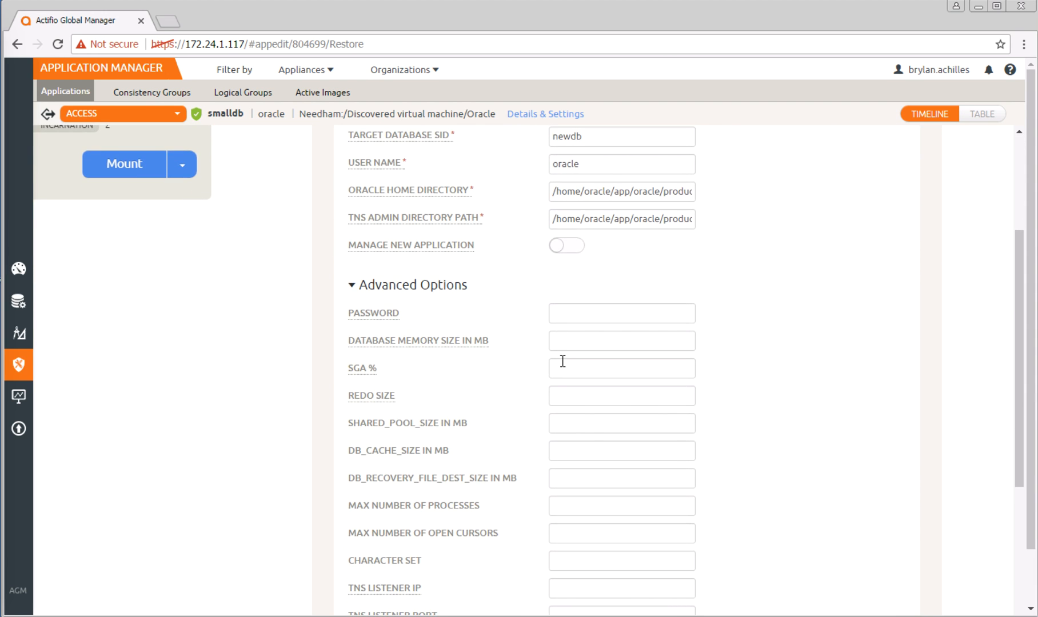
click(580, 343)
text(512)
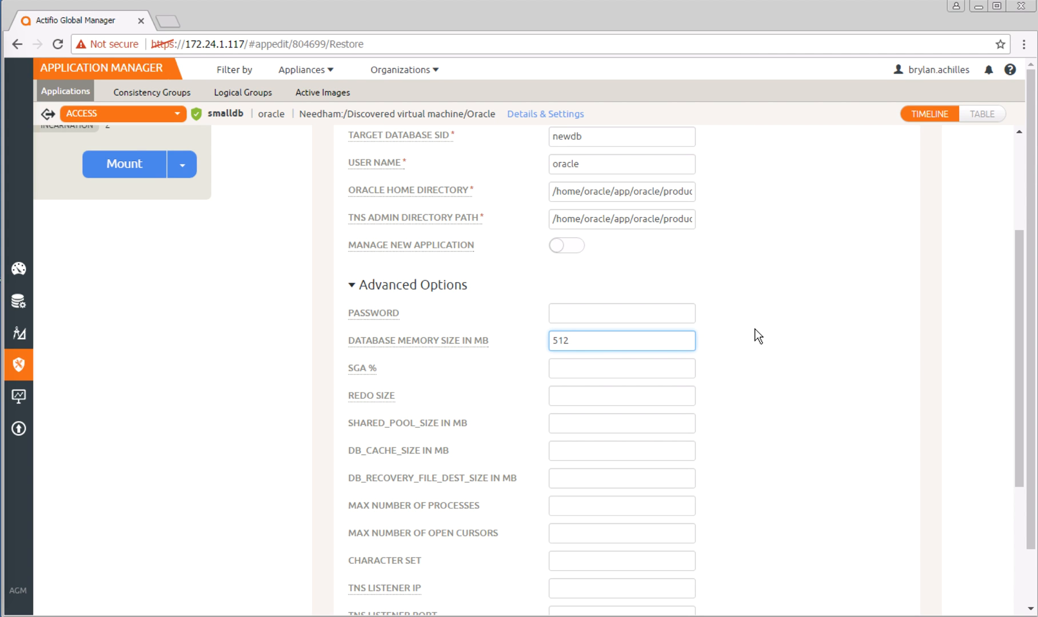
scroll(758, 336, down, 5)
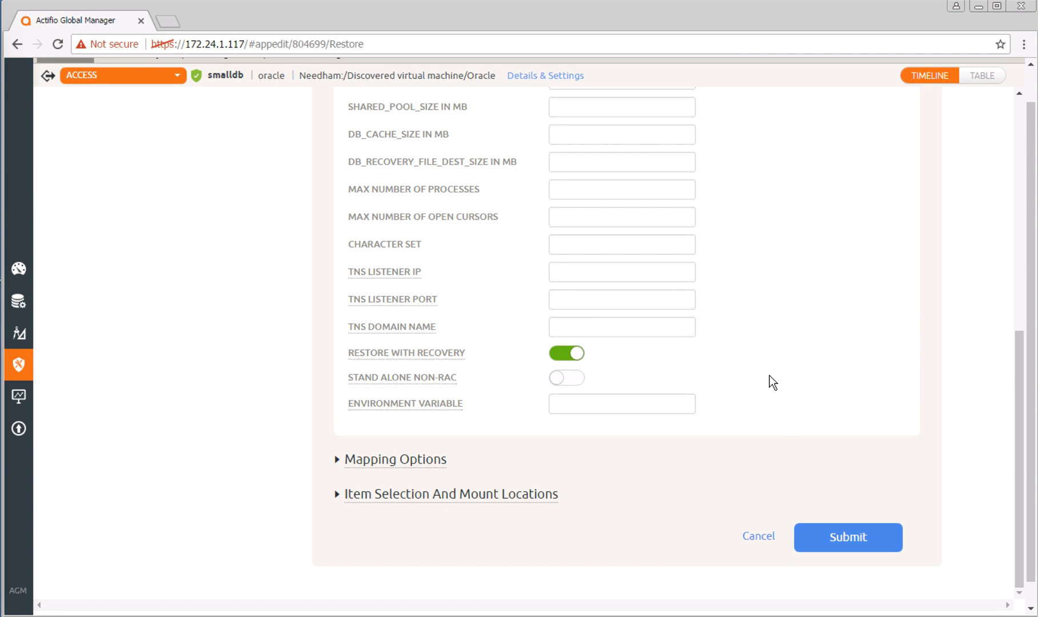
click(816, 538)
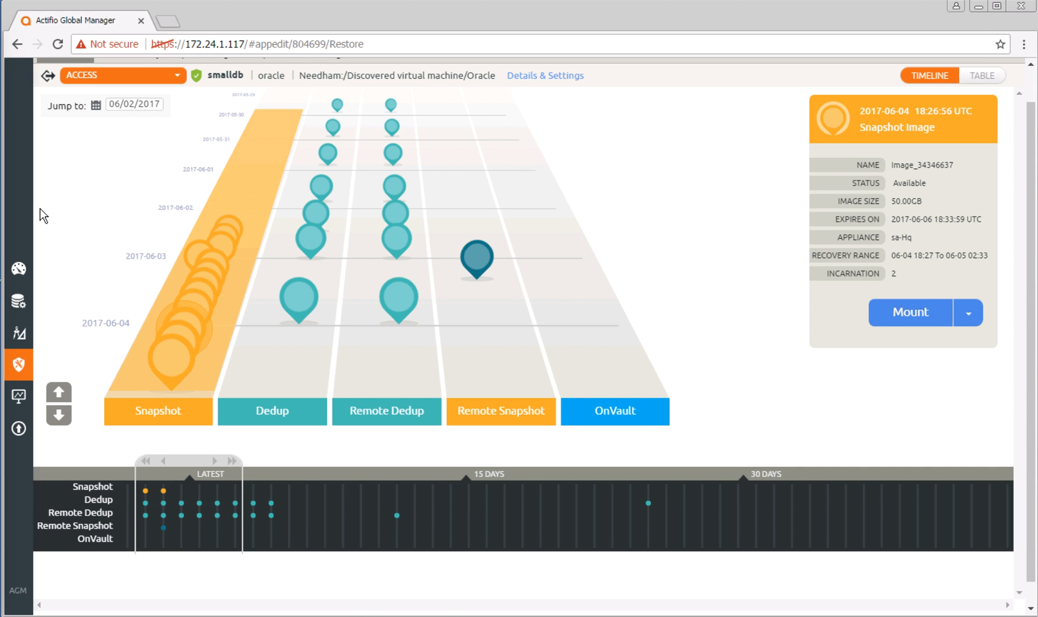
Switch to the SSH terminal on demo-oracle-11 and run ./watch_for_mount.sh to monitor database processes and mounted filesystems
click(23, 111)
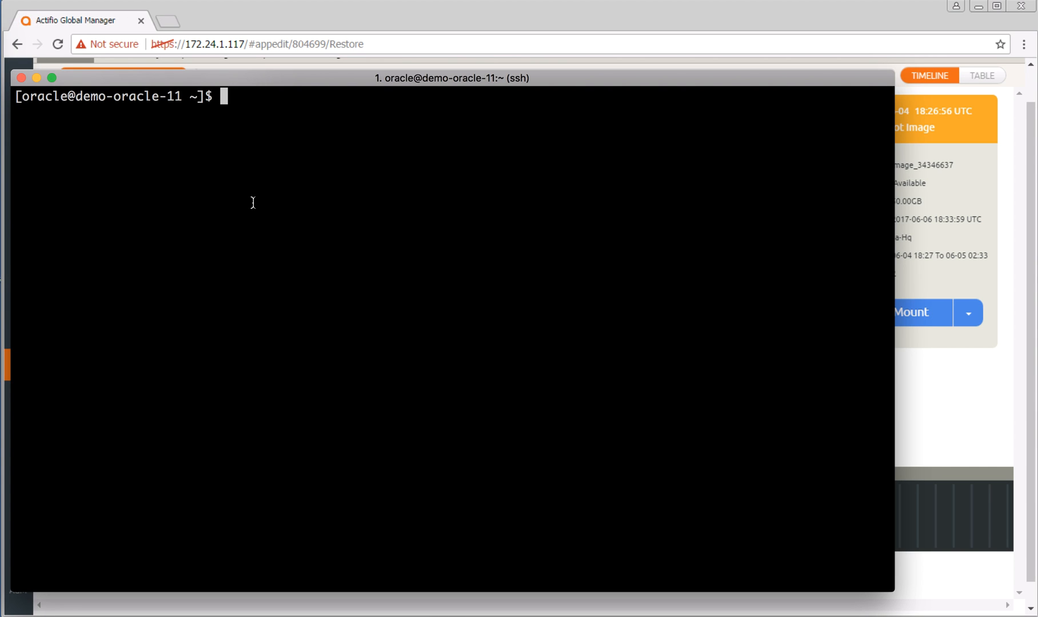
key(Return)
key(Return)
text(./w)
key(Tab)
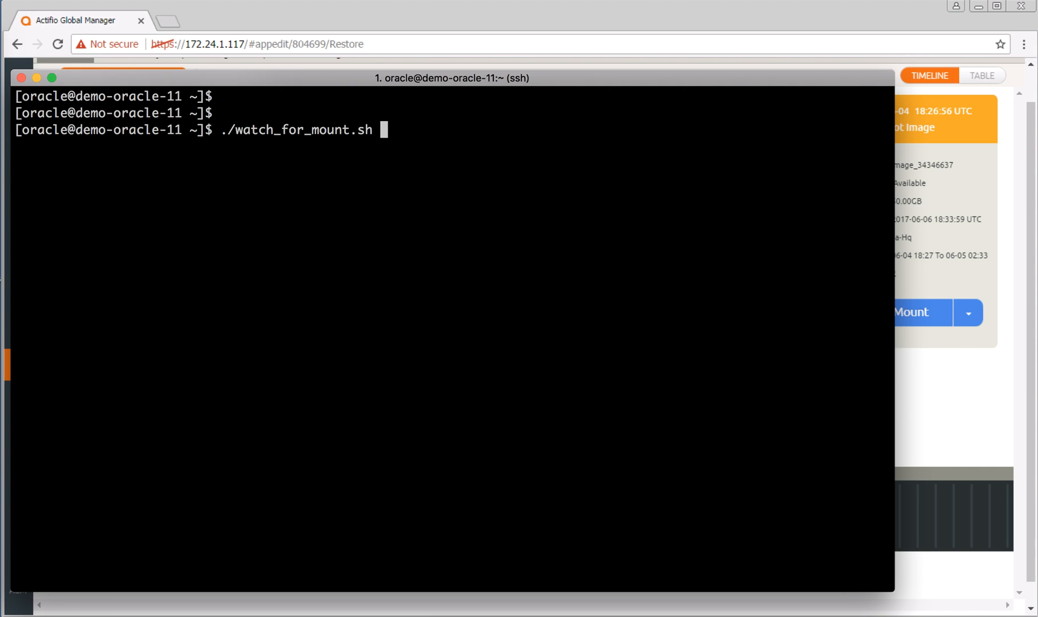
key(Return)
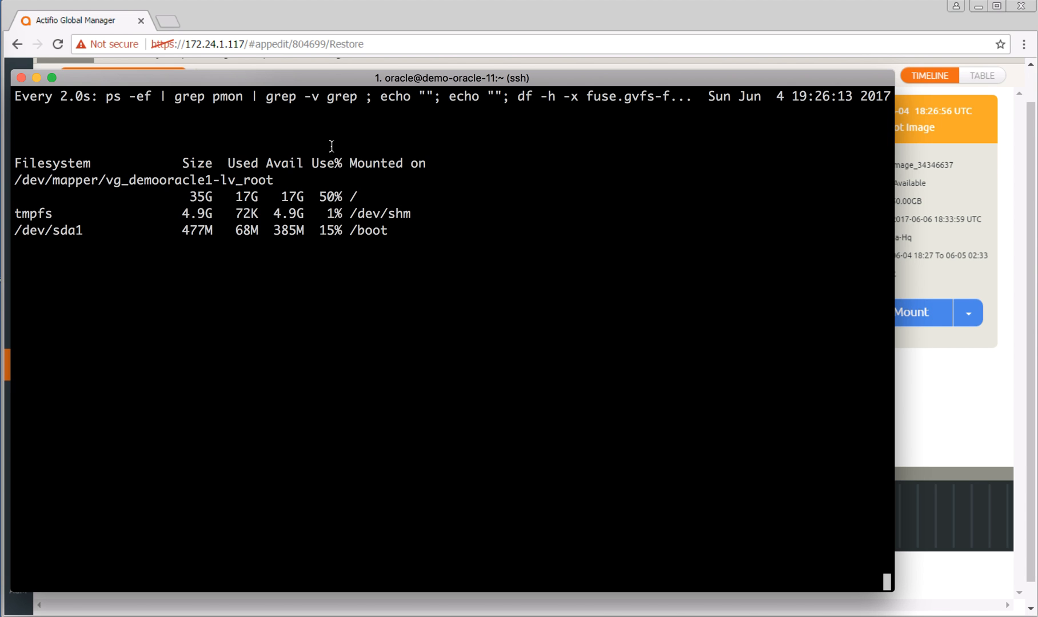
triple_click(272, 244)
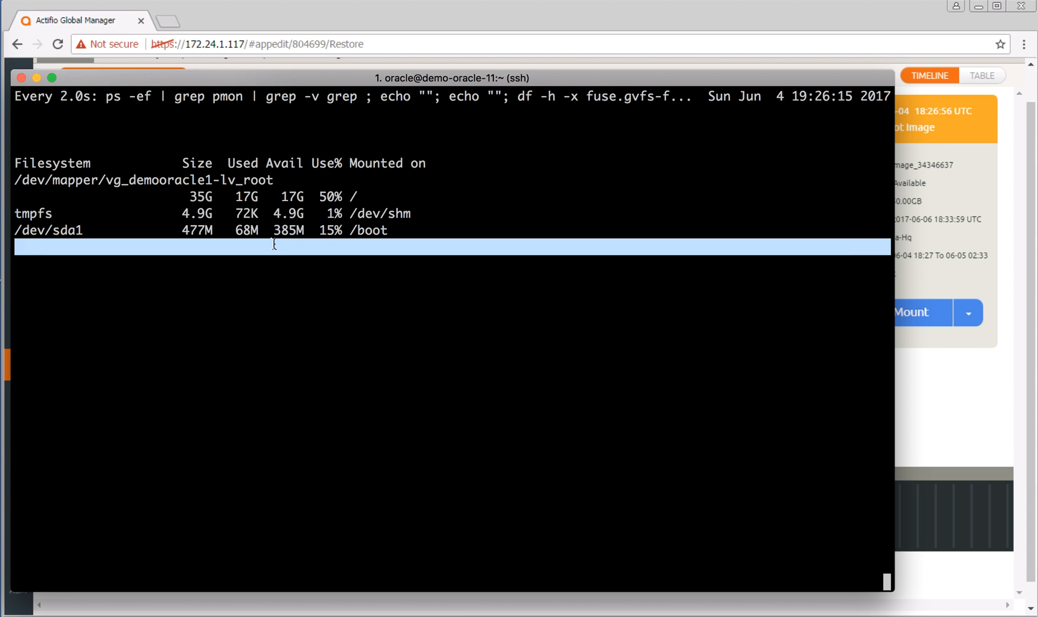
click(274, 245)
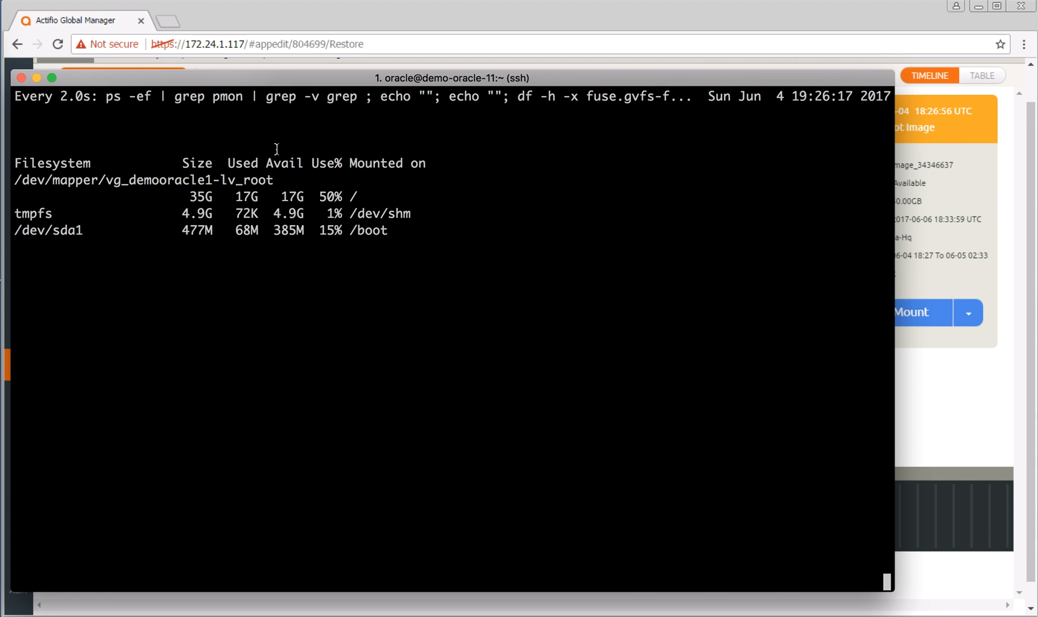
triple_click(275, 128)
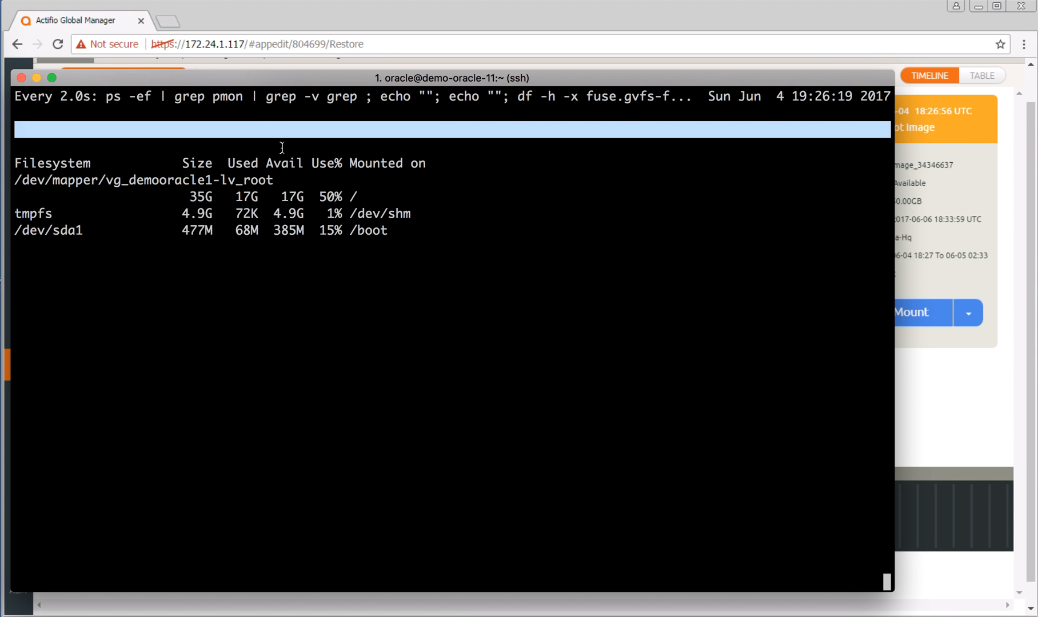
click(306, 247)
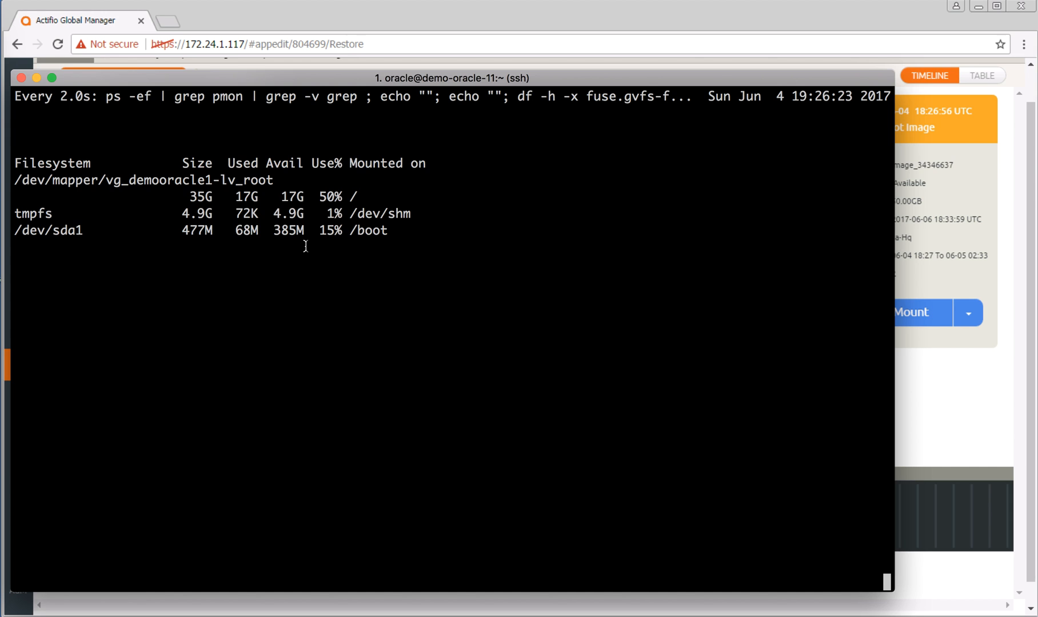
Switch back to Actifio Global Manager and review the details of the running smalldb mount job in System Monitor, returning to the jobs list
click(376, 18)
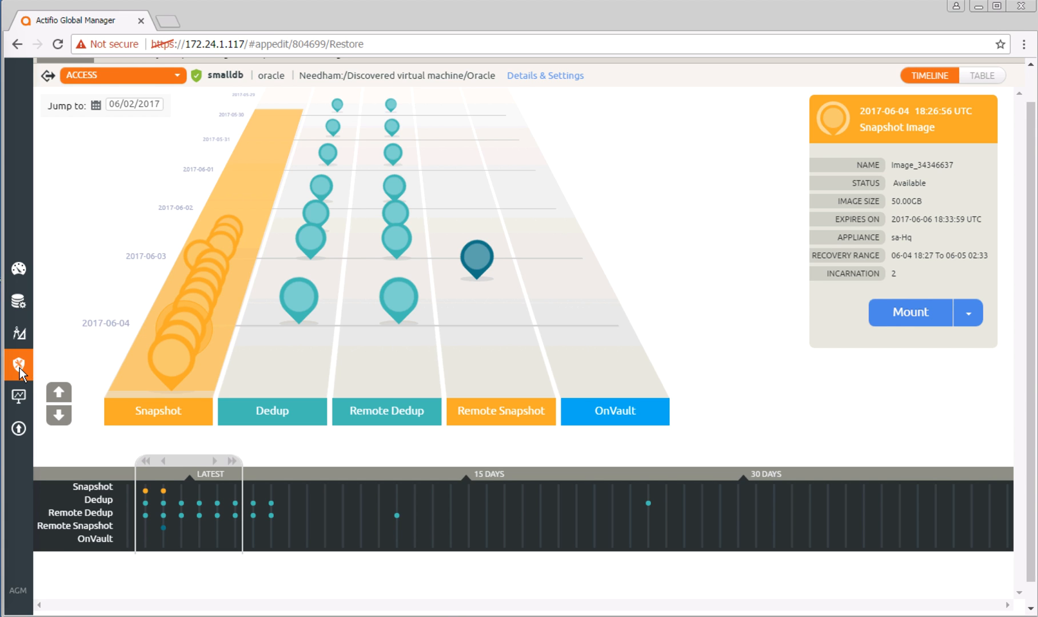
mouse_move(19, 368)
click(52, 397)
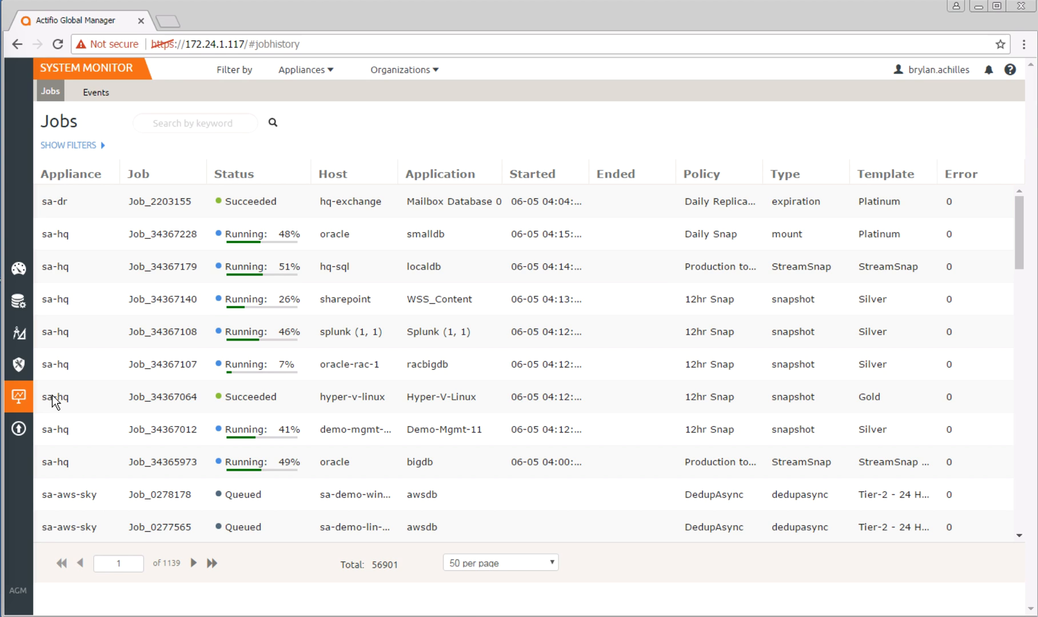
click(331, 235)
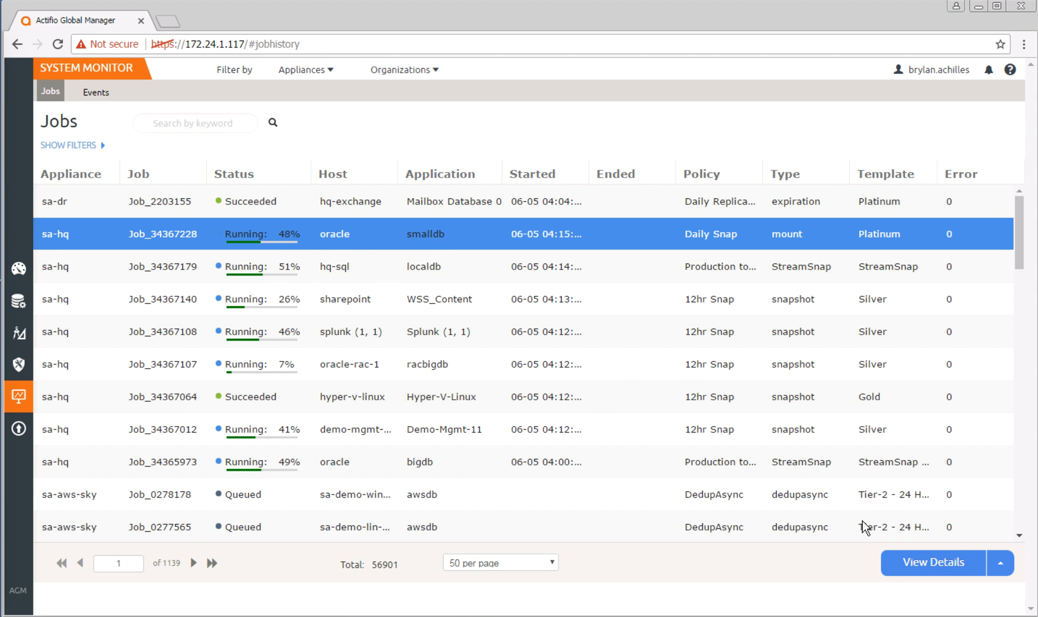
click(909, 562)
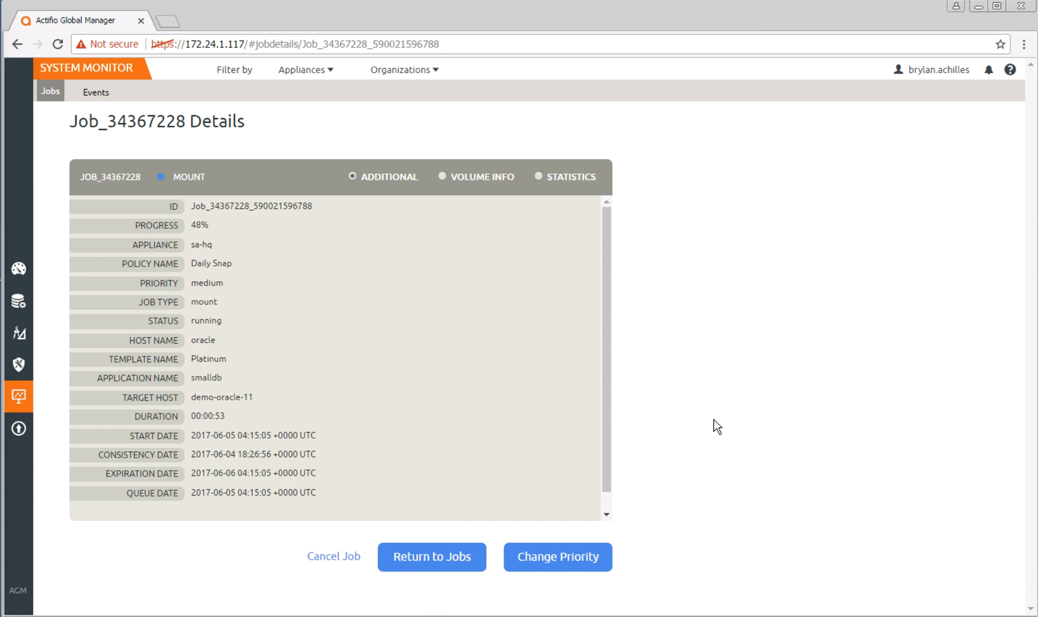
scroll(250, 350, down, 1)
scroll(250, 350, up, 1)
click(434, 559)
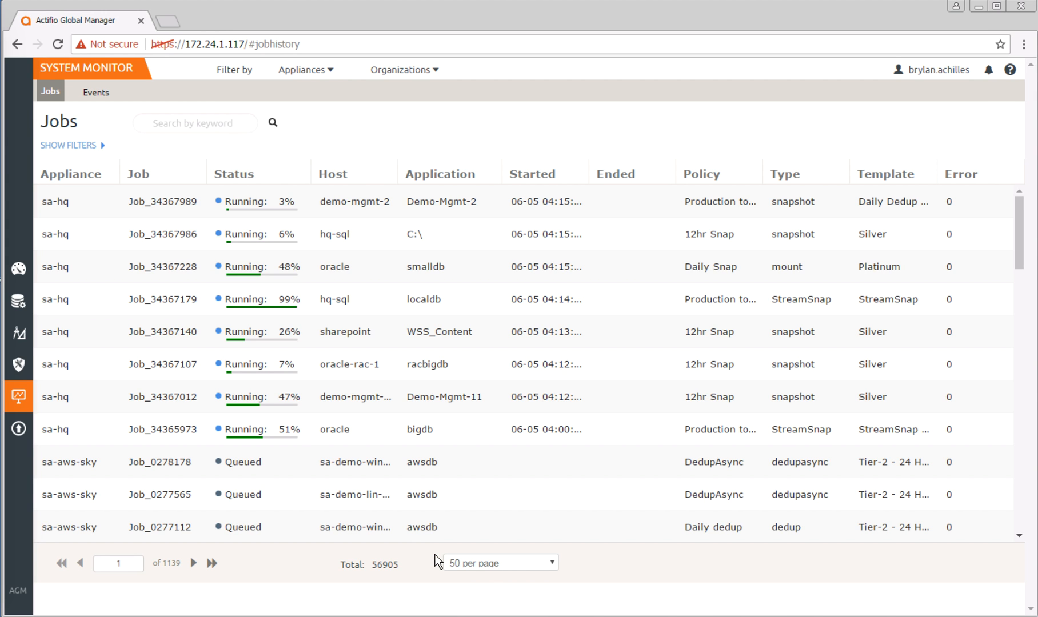
Show the job filters and filter the jobs list by type mount
click(79, 146)
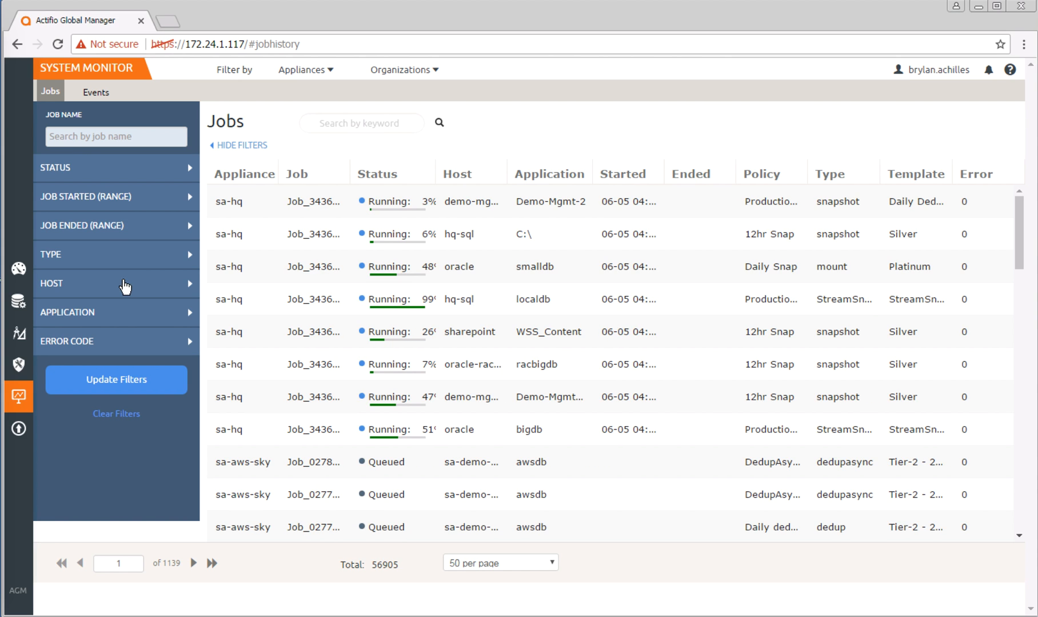
click(166, 258)
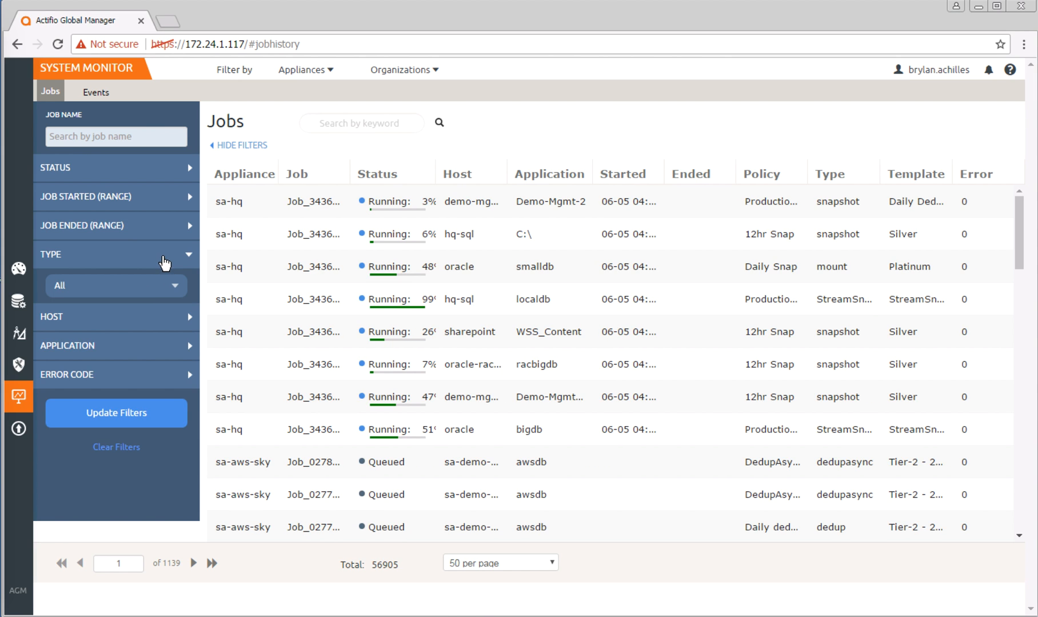
click(152, 293)
scroll(137, 359, down, 1)
scroll(137, 360, down, 3)
scroll(137, 360, up, 4)
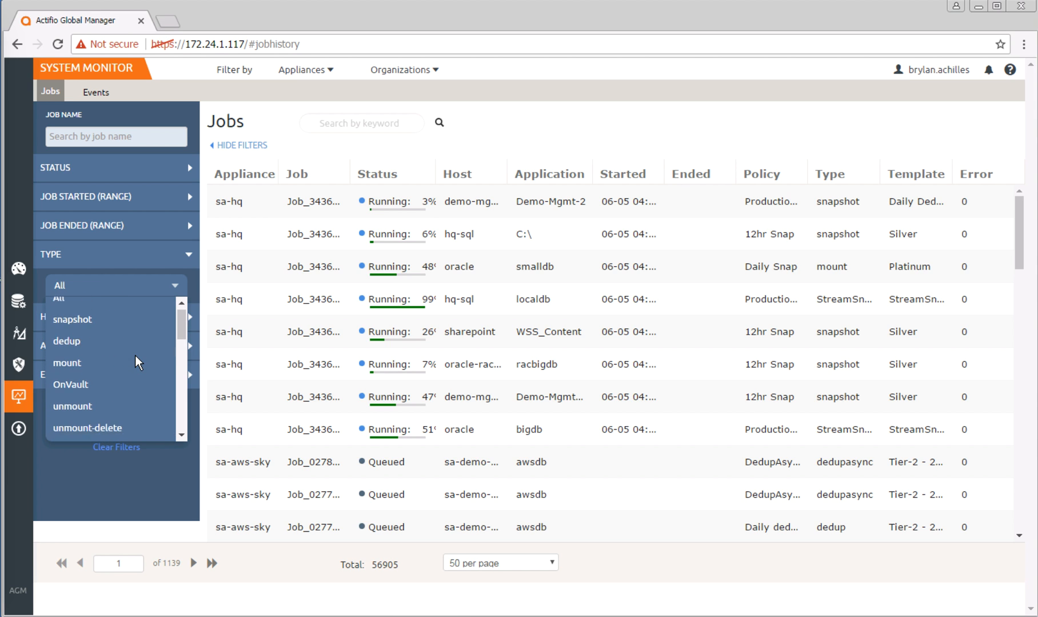
scroll(135, 357, down, 1)
click(135, 363)
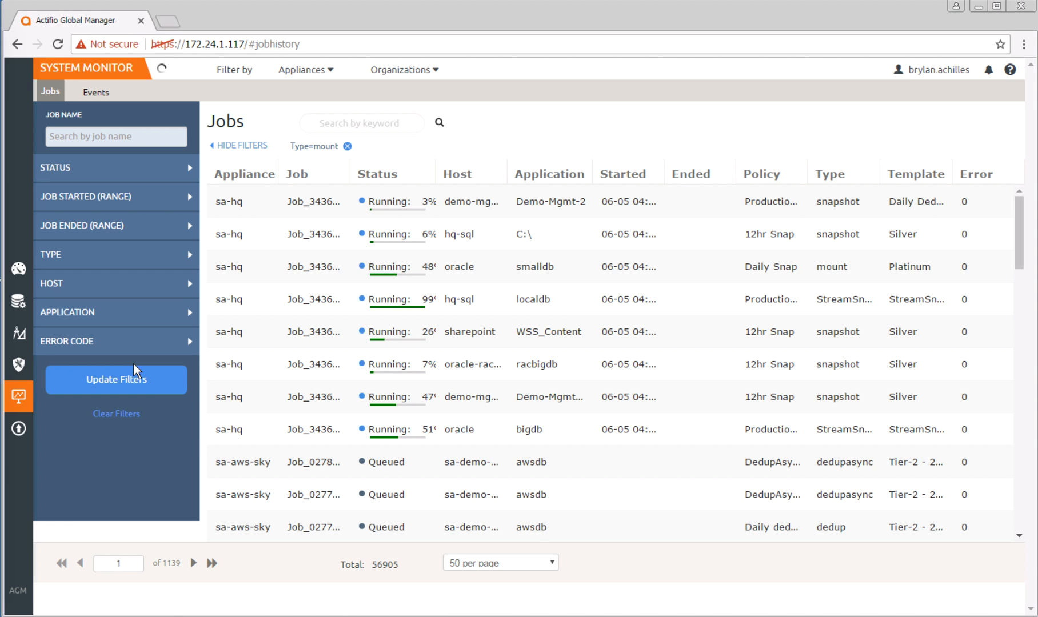
Filter the mount jobs by status running and widen the Host column
mouse_move(485, 174)
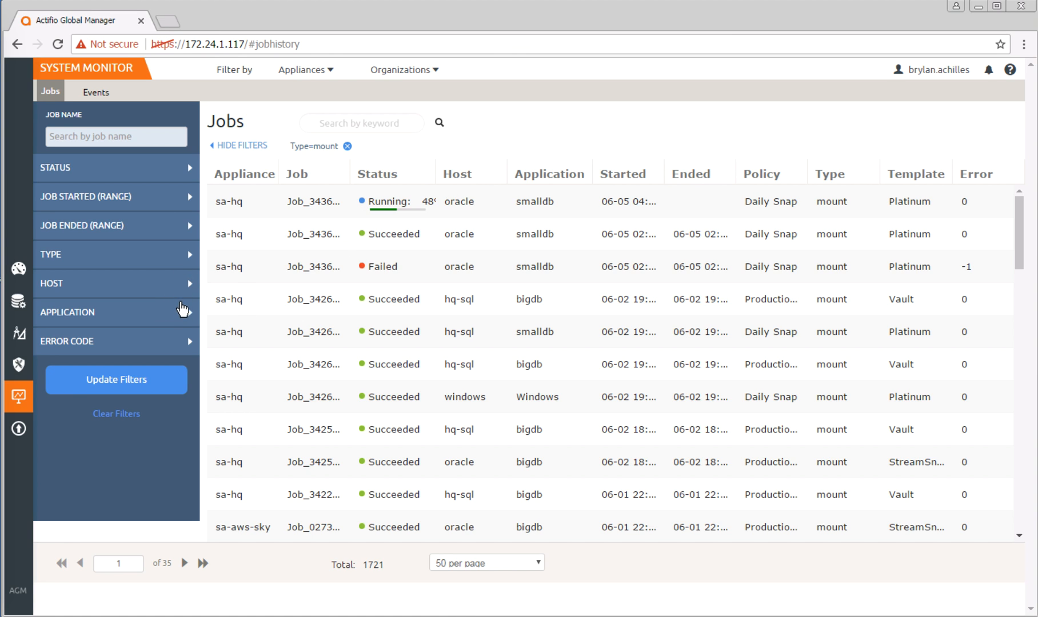
click(184, 173)
click(175, 199)
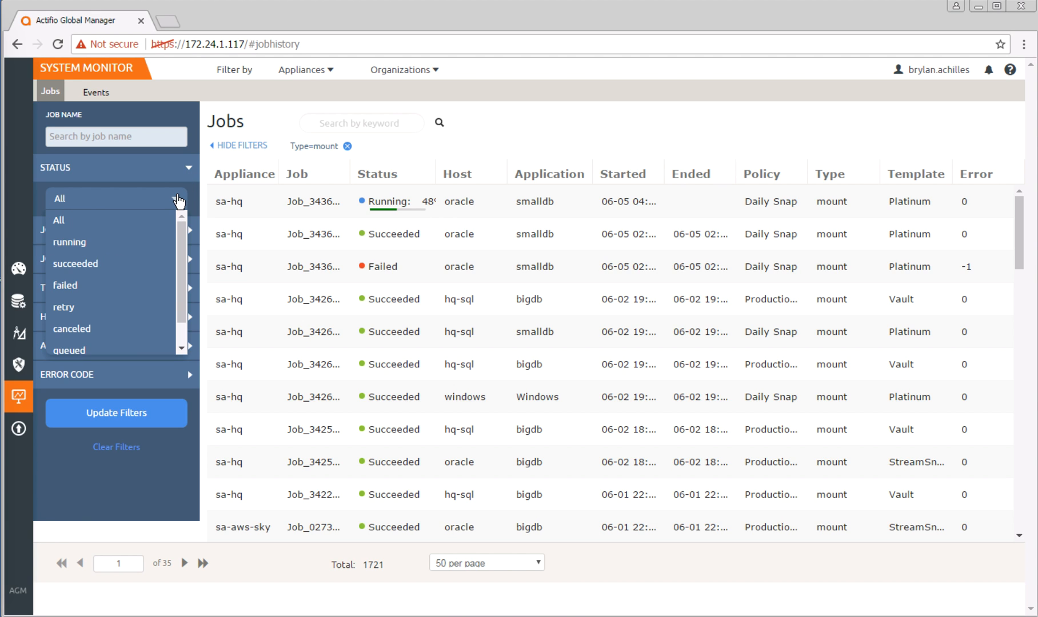
click(150, 240)
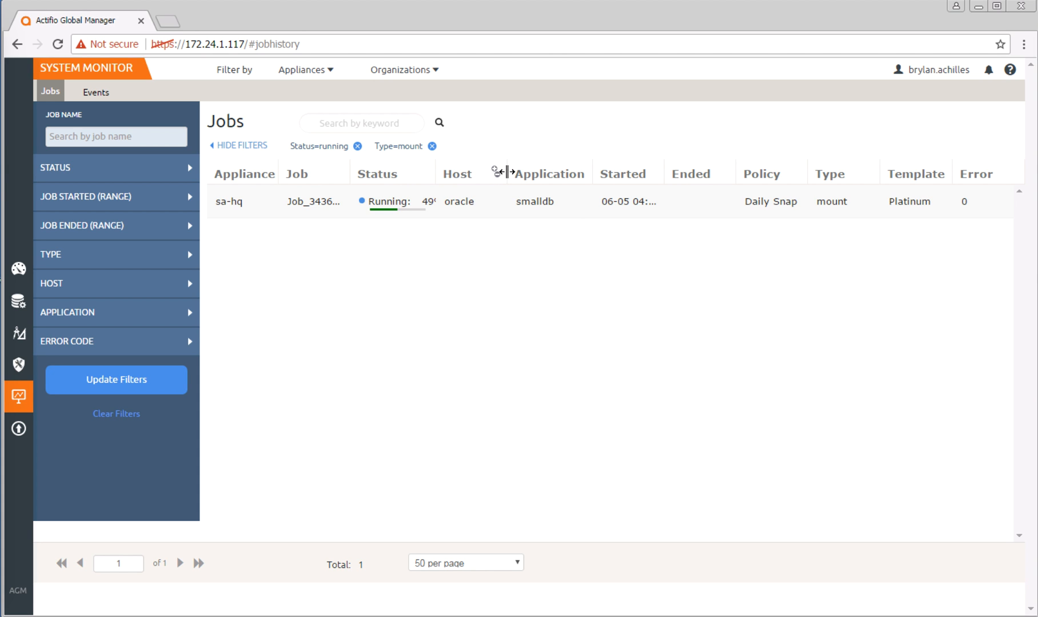
drag(508, 172, 541, 173)
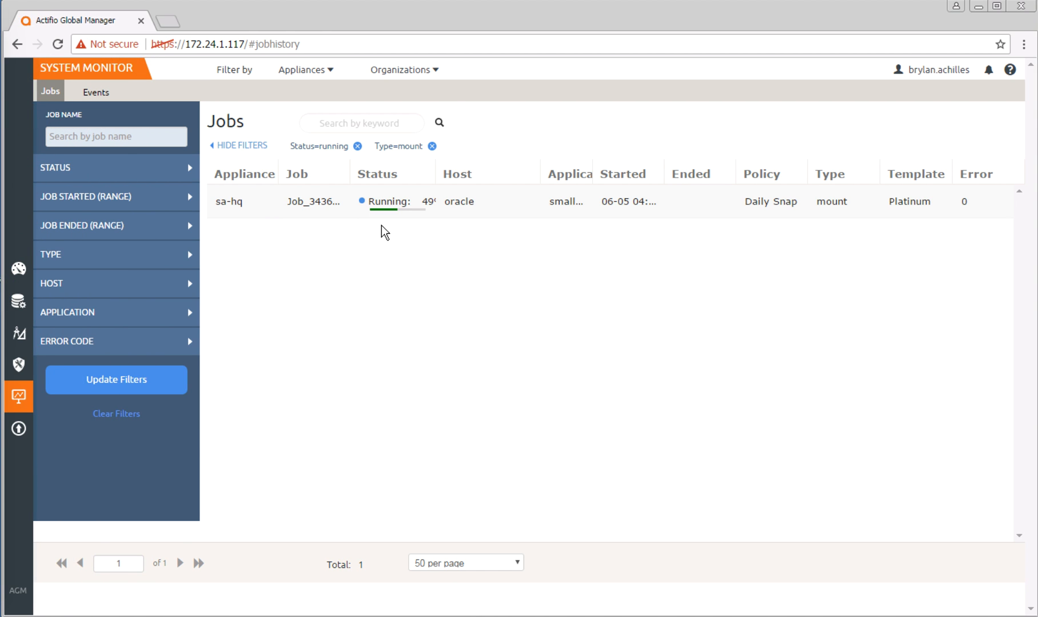
Switch to the iTerm SSH session to check the newdb pmon process and mounted filesystems, and return to the Actifio jobs list
click(20, 76)
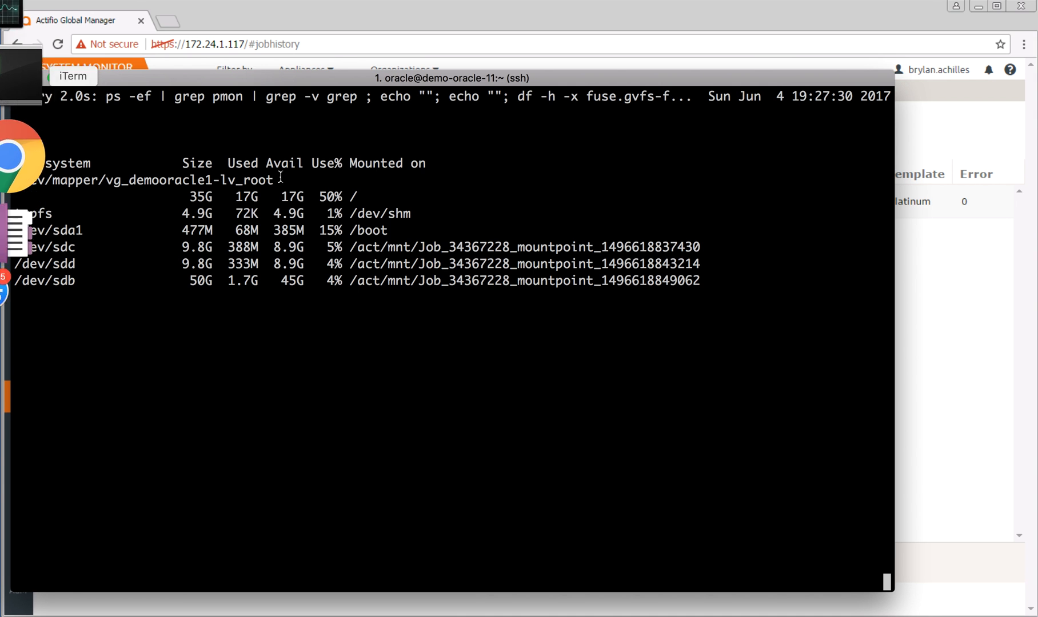
drag(335, 72, 341, 73)
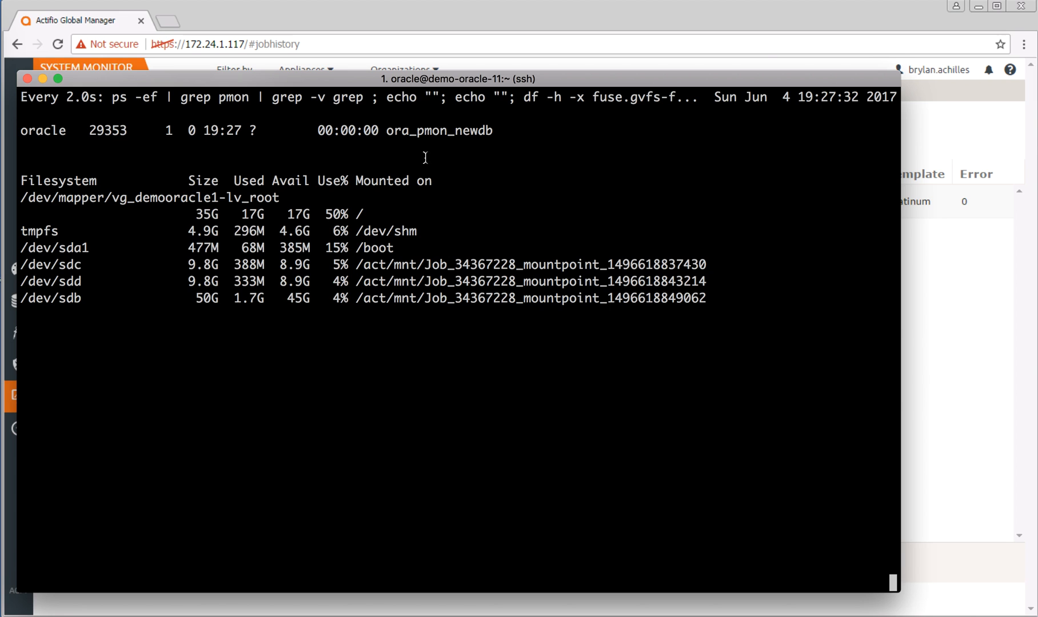
double_click(466, 131)
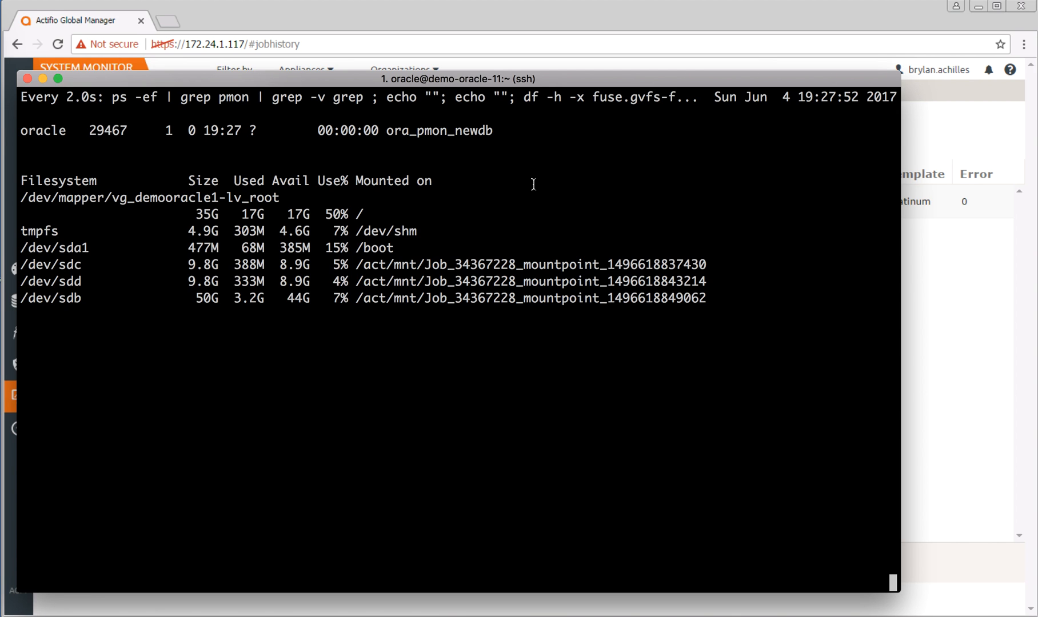
click(527, 15)
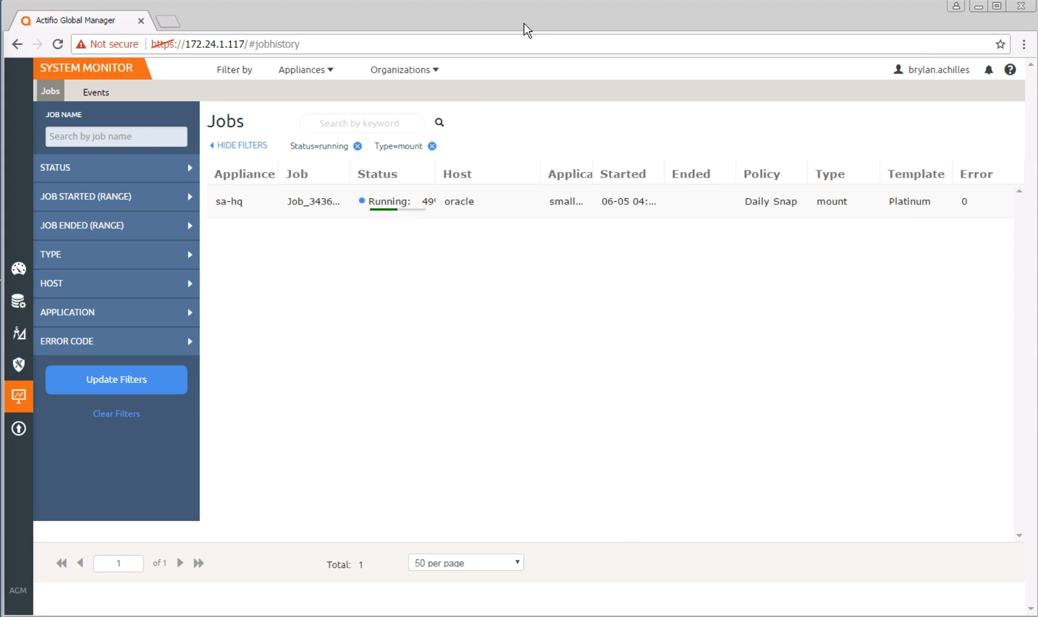